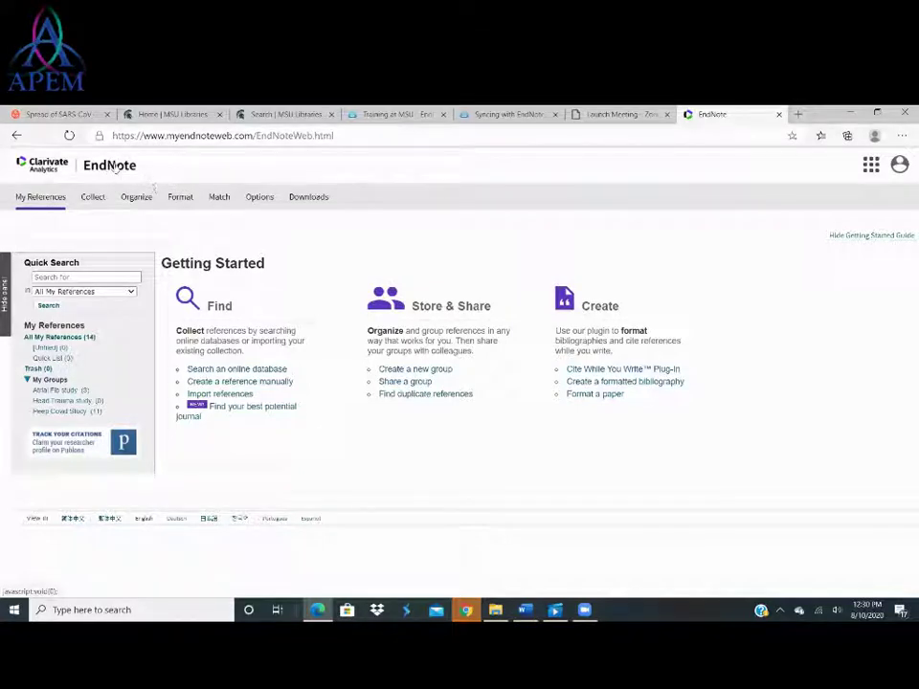
Search the MSU Libraries site for endnote and open the Syncing with EndNote Online guide
left_click(175, 115)
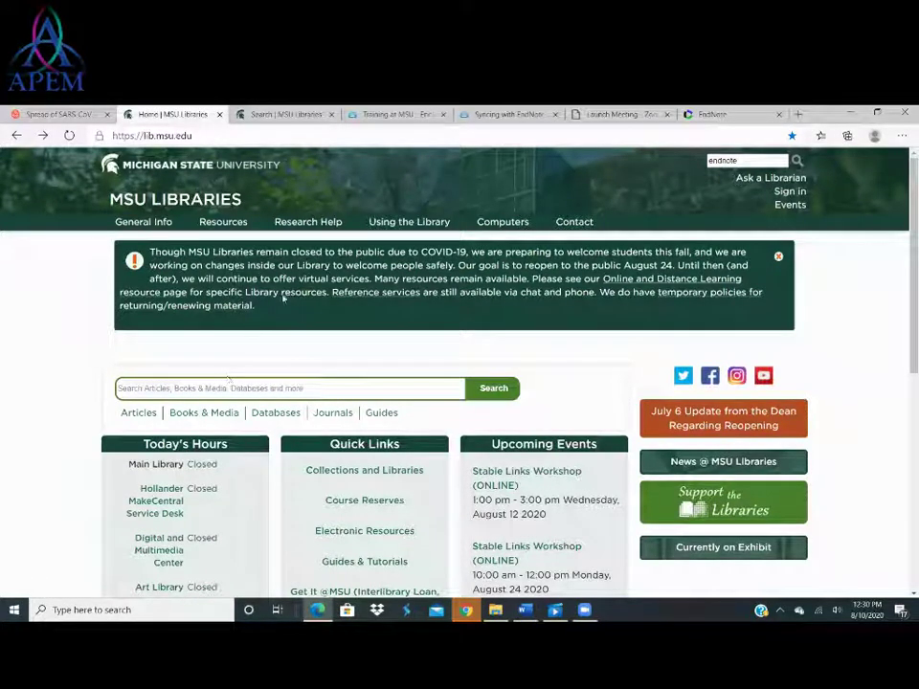
left_click(793, 160)
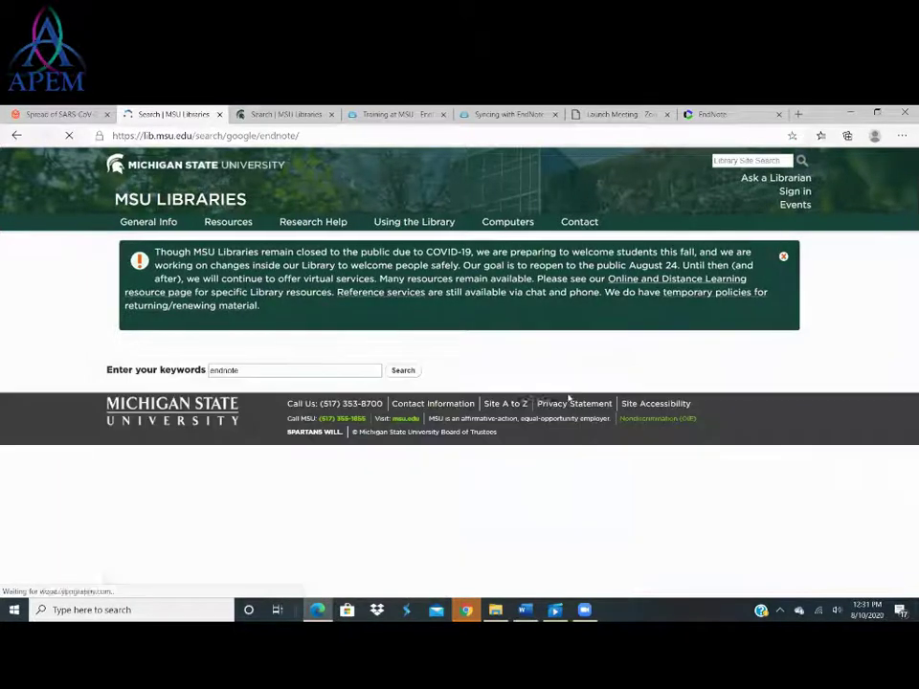
scroll(515, 441, "down", 3)
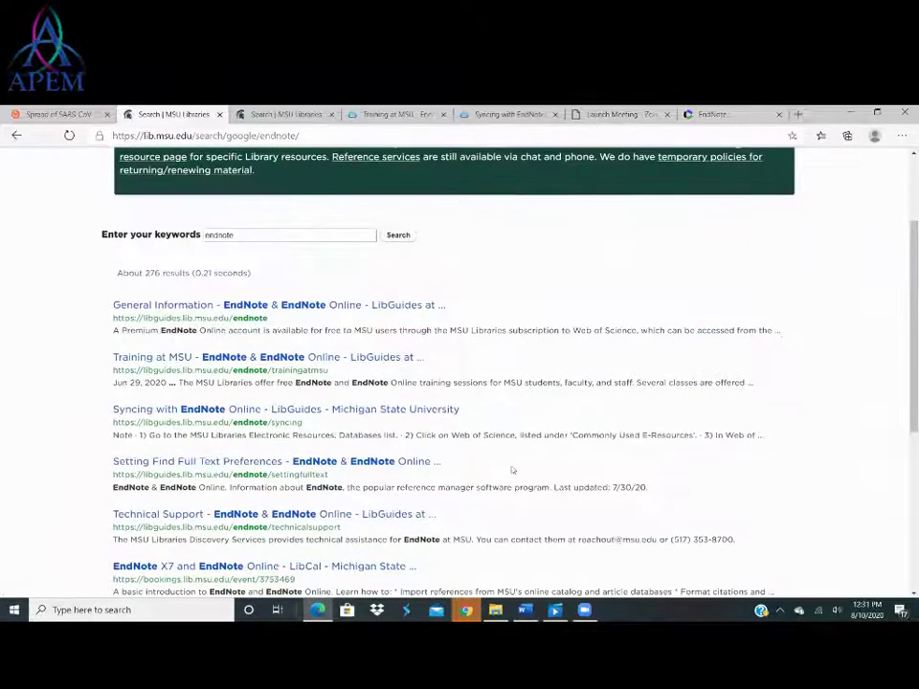
left_click(168, 414)
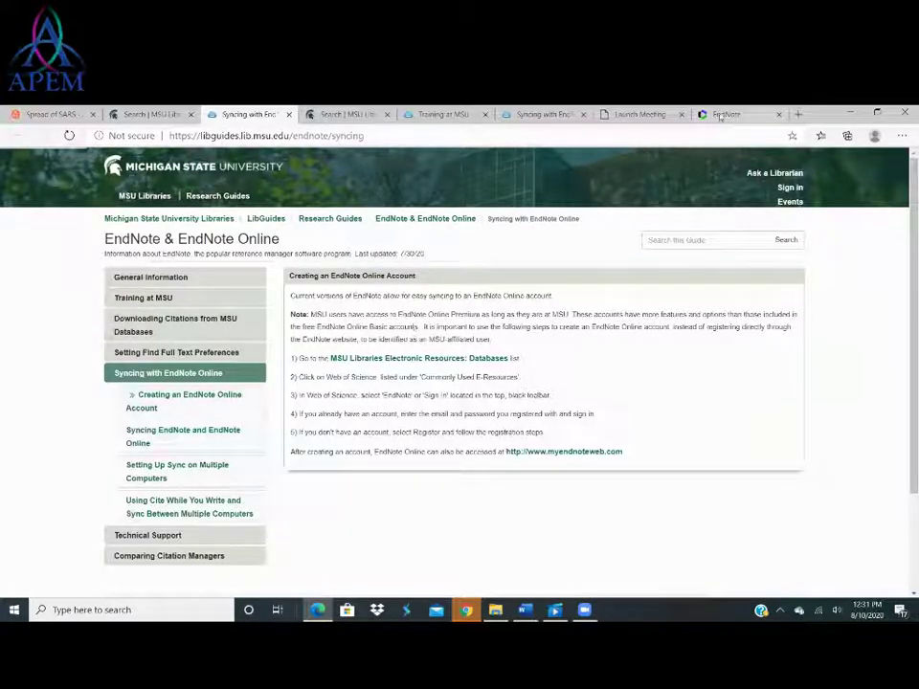
Switch to the manuscript in Word and go to EndNote Online from its EndNote tools
left_click(723, 115)
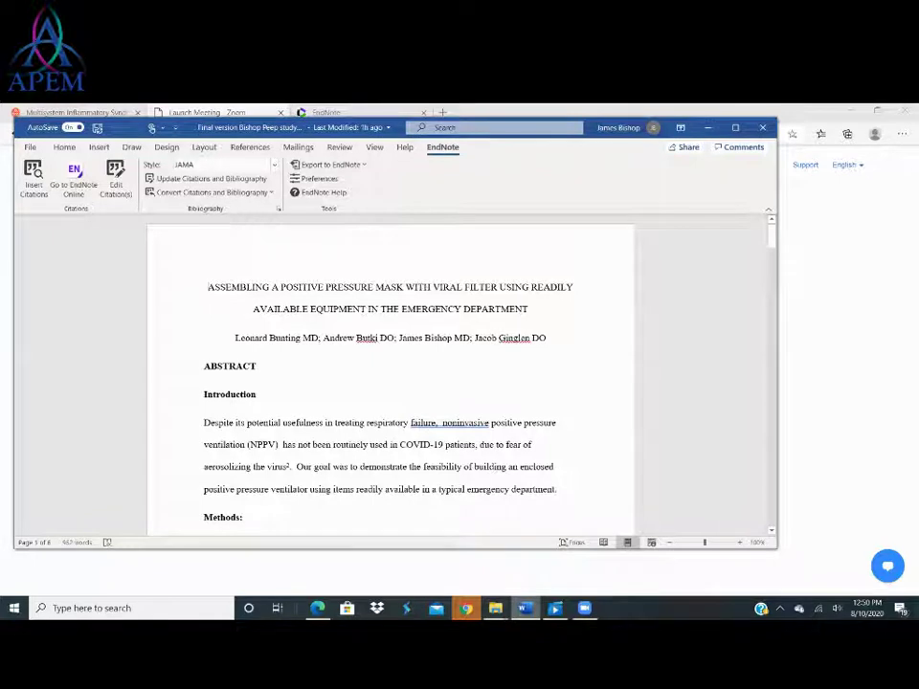
mouse_move(525, 609)
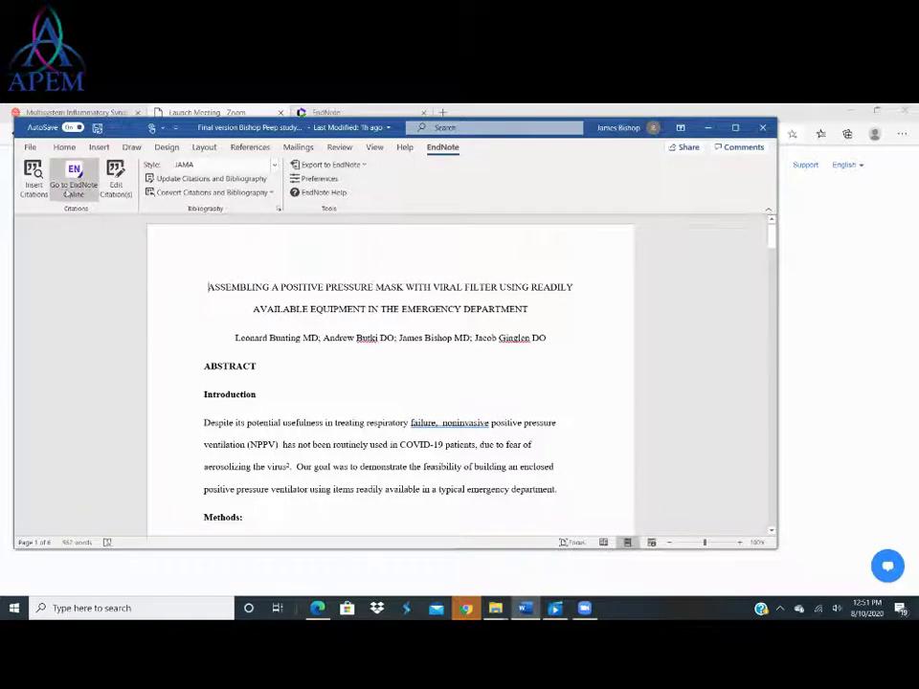
left_click(81, 190)
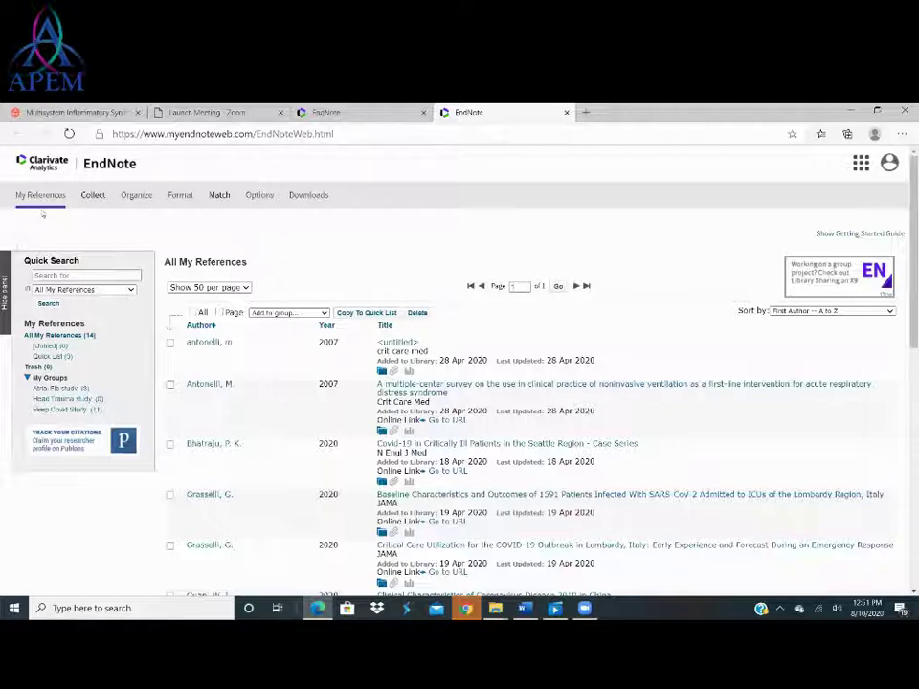
Create a new reference group named Covid and open it from the groups in My References
mouse_move(137, 203)
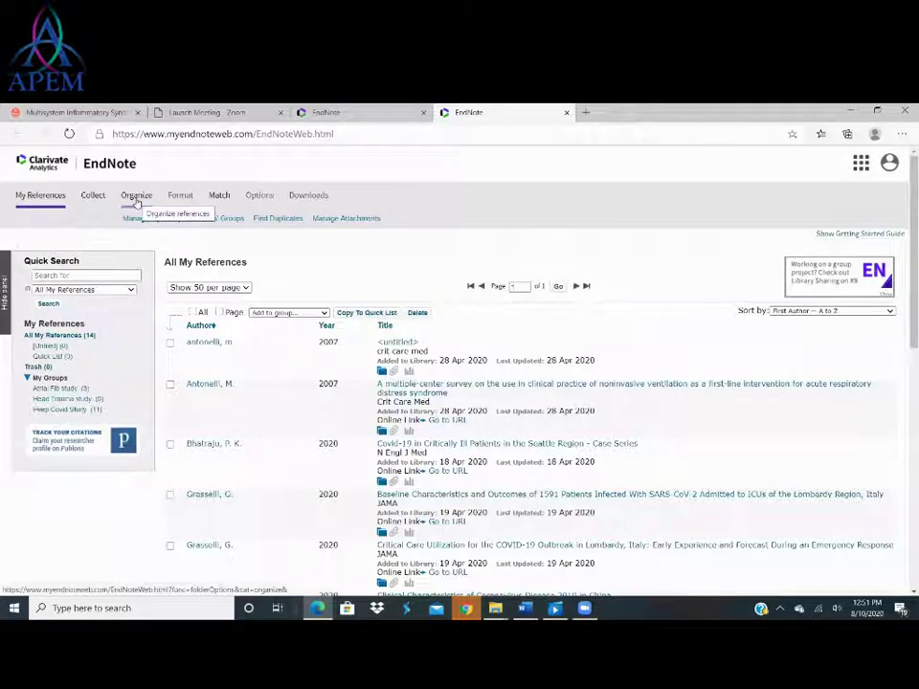
left_click(143, 220)
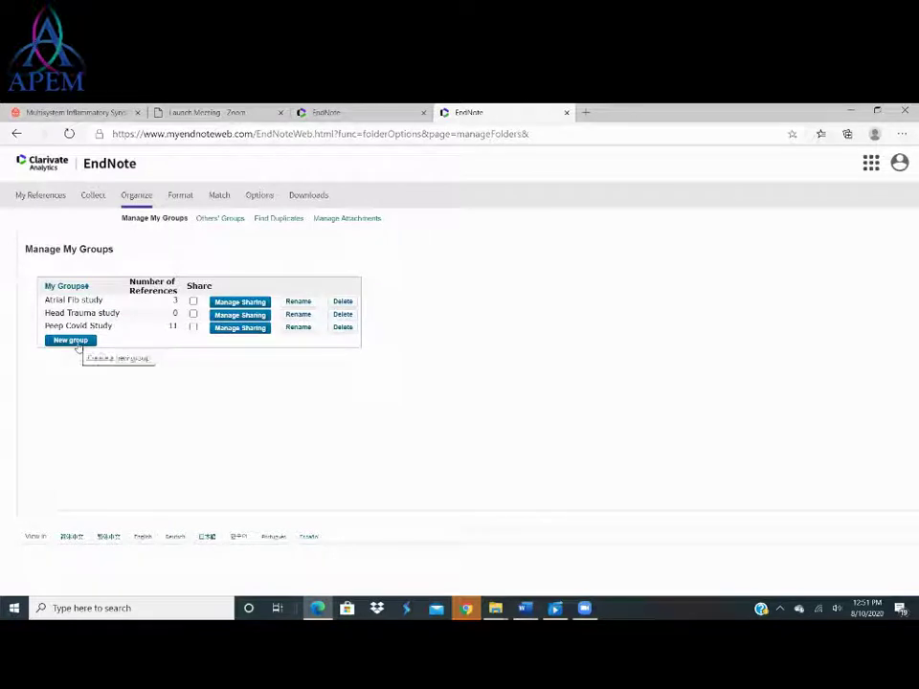
left_click(79, 346)
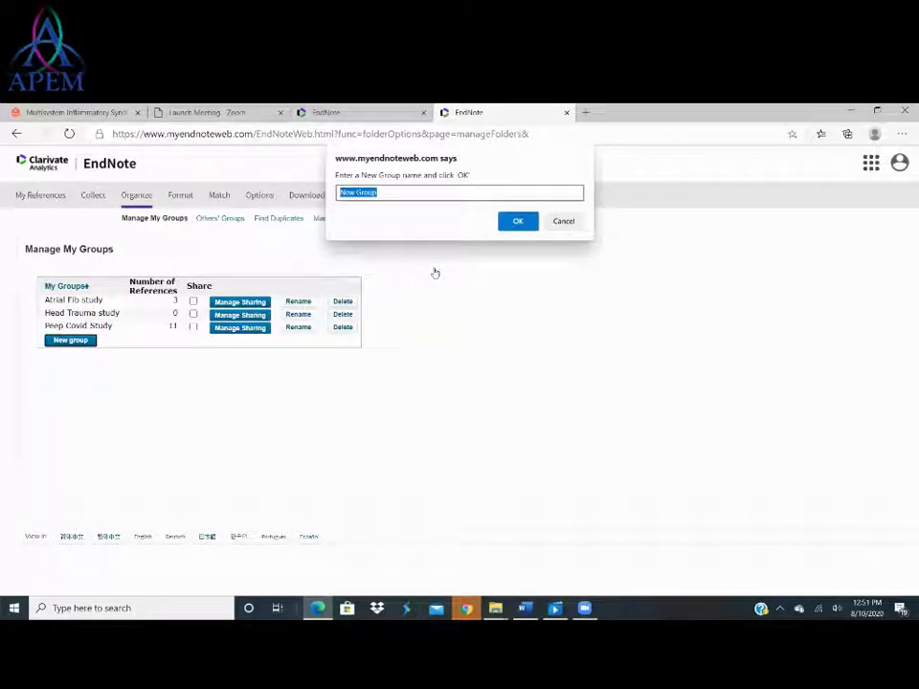
type("Covid")
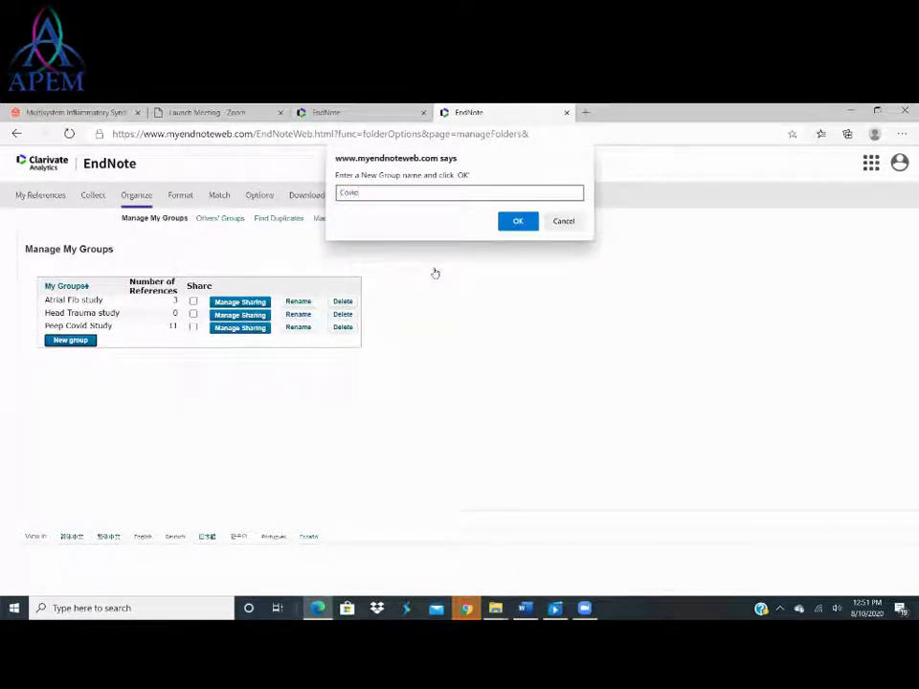
left_click(516, 223)
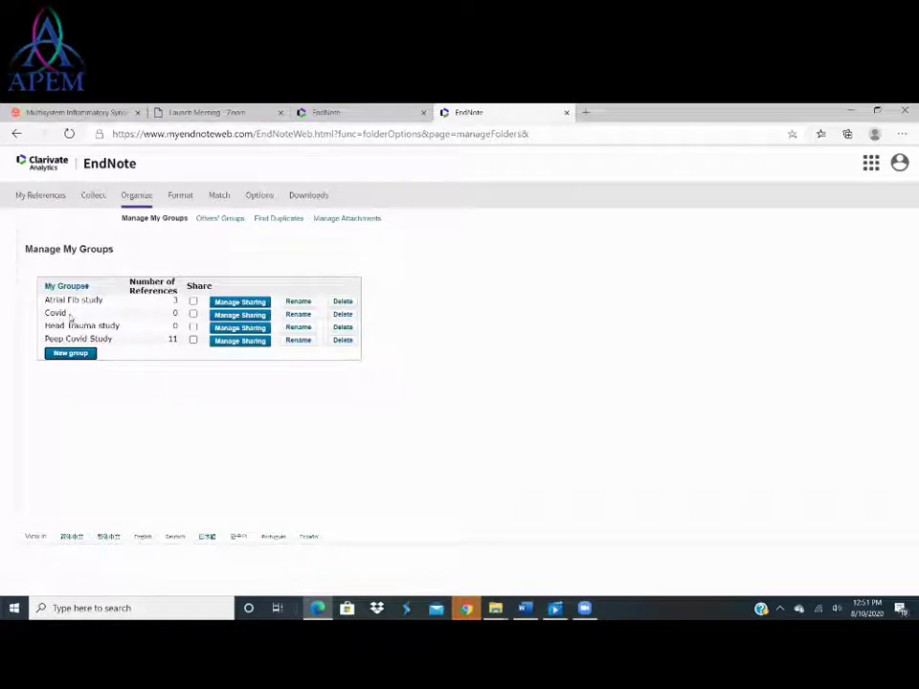
left_click(41, 197)
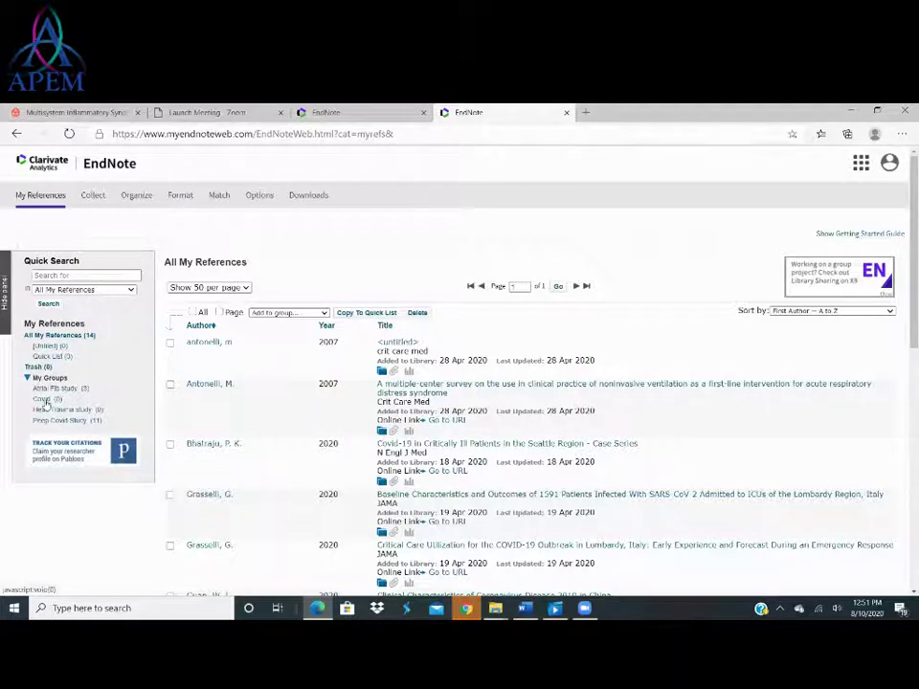
left_click(44, 400)
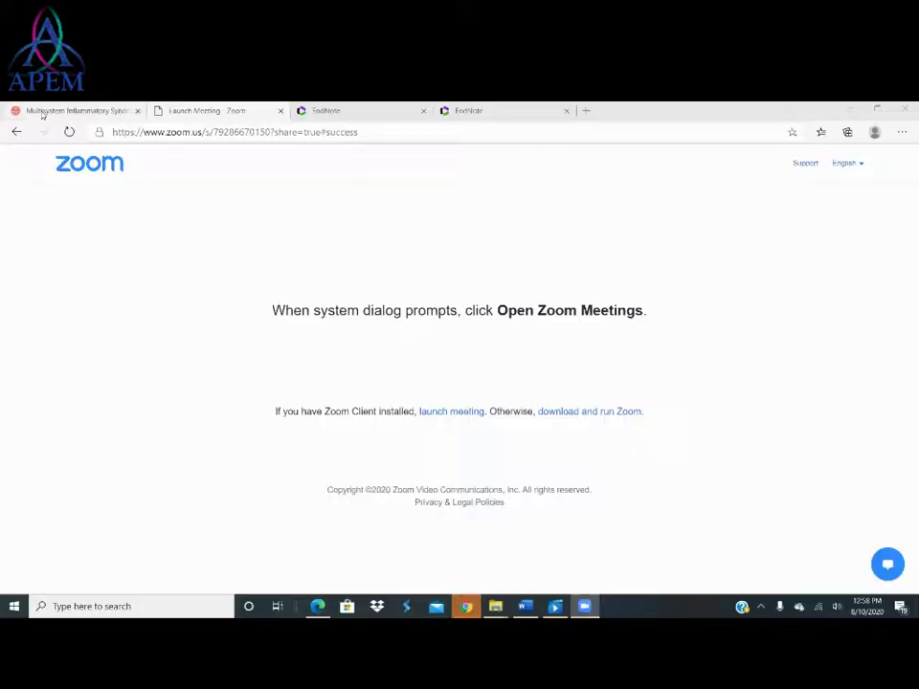
Check the NEJM article on Multisystem Inflammatory Syndrome in Children, and connect EndNote's online search to PubMed (NLM)
left_click(41, 113)
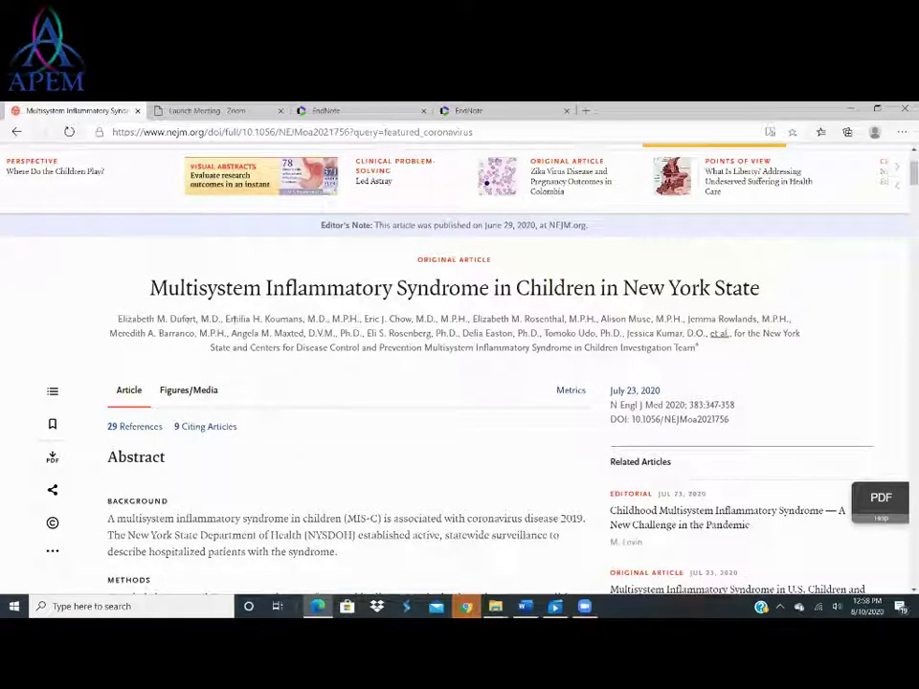
left_click(325, 111)
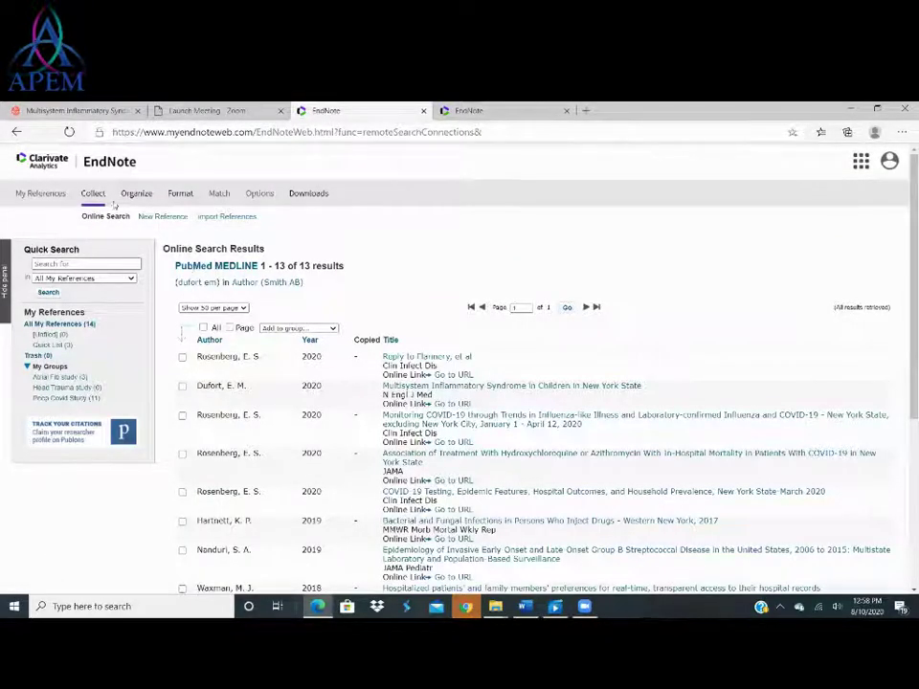
left_click(93, 195)
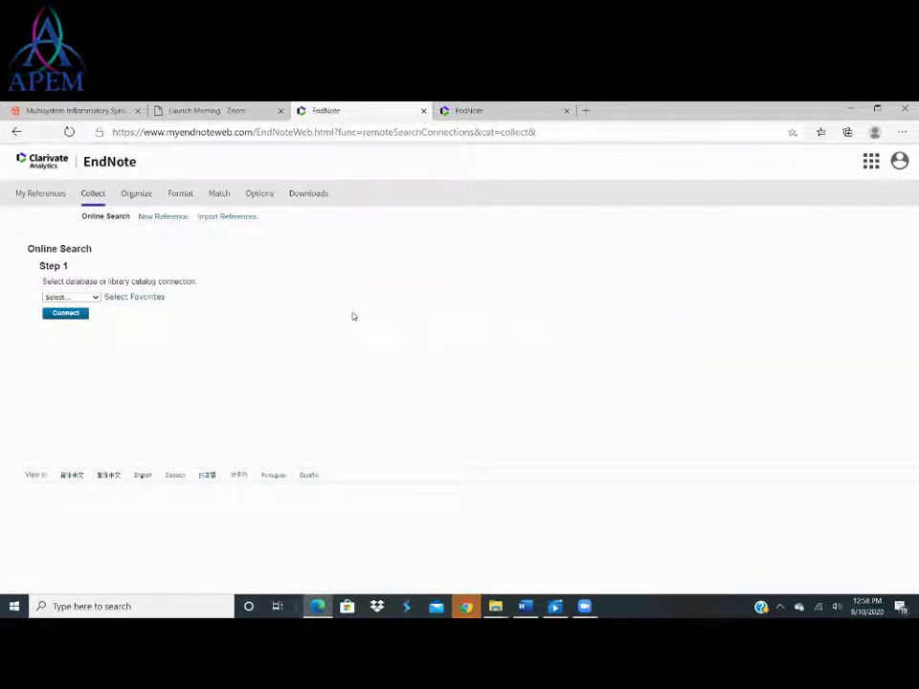
key("ctrl+1")
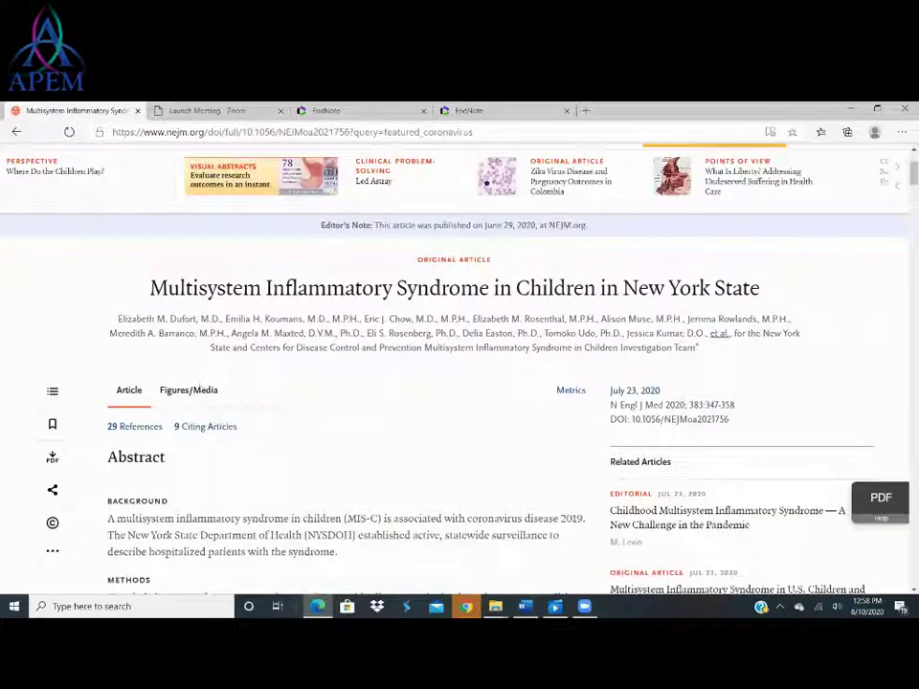
left_click(330, 111)
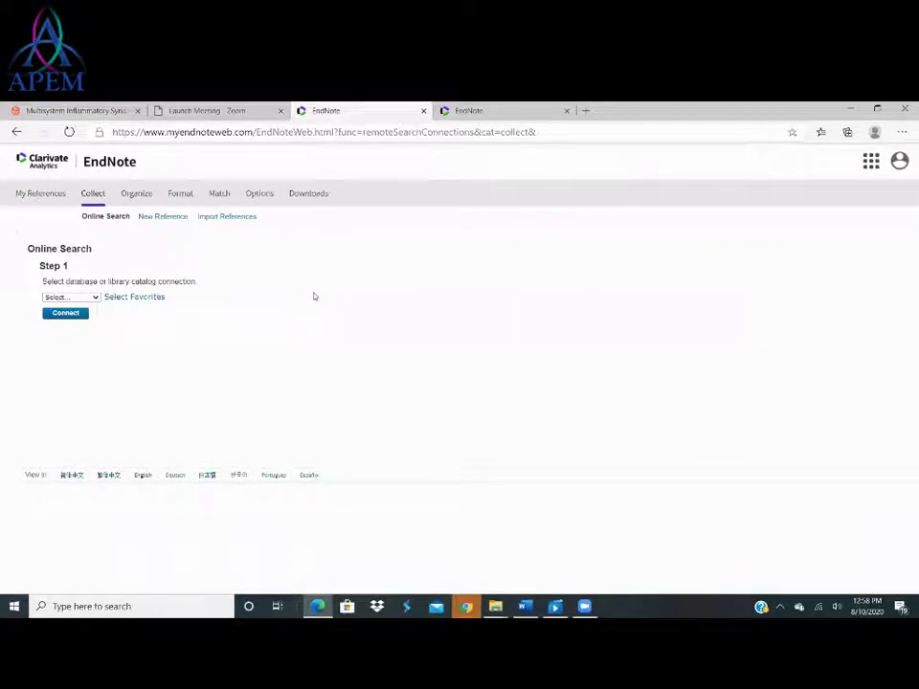
left_click(90, 299)
left_click(79, 332)
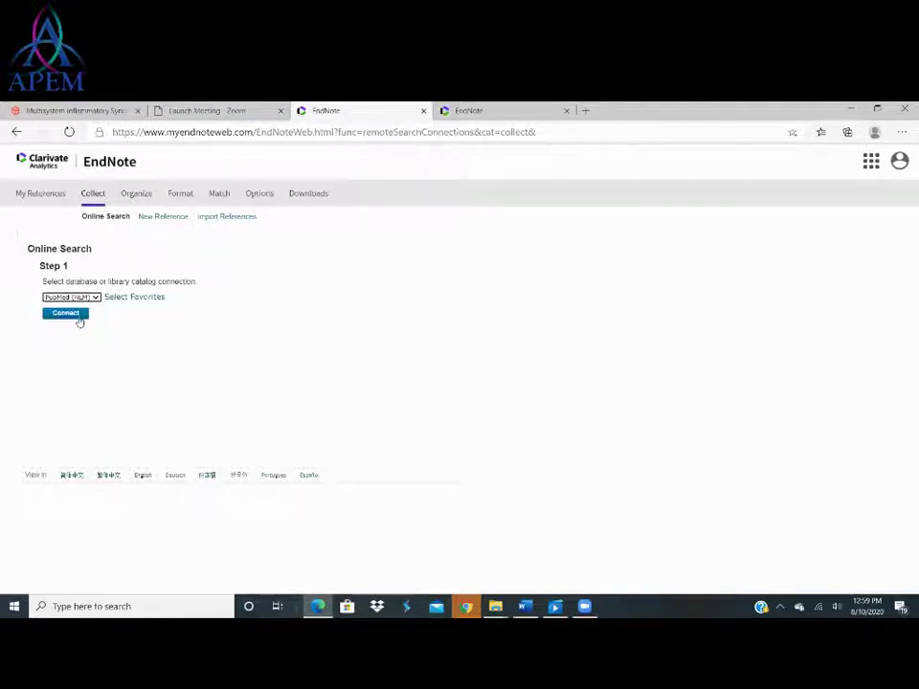
left_click(76, 317)
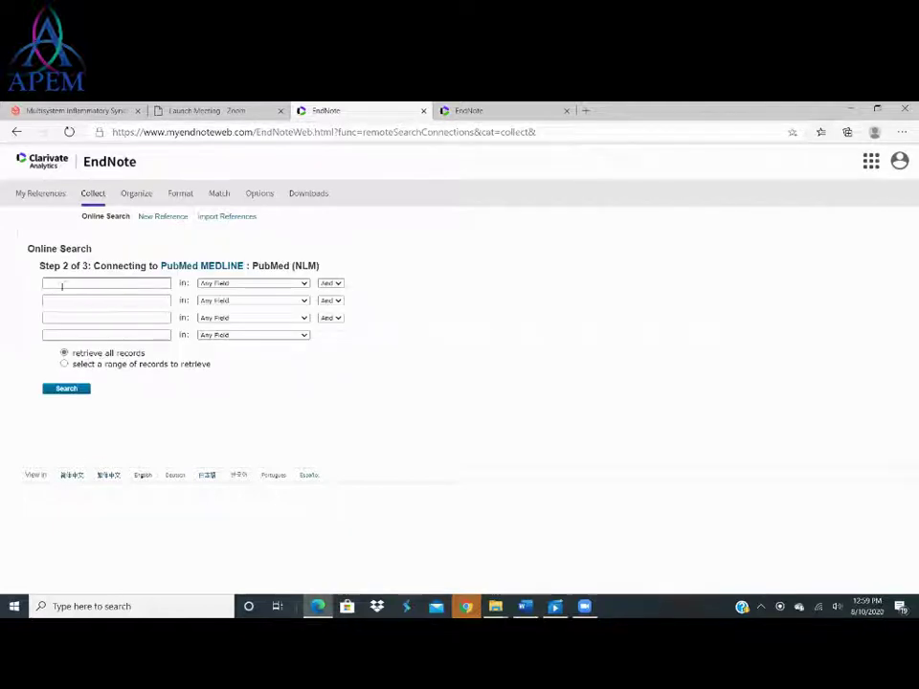
Search PubMed for the article's first author by surname and first name in the Author (Smith AB) field, retrieving all records
left_click(64, 285)
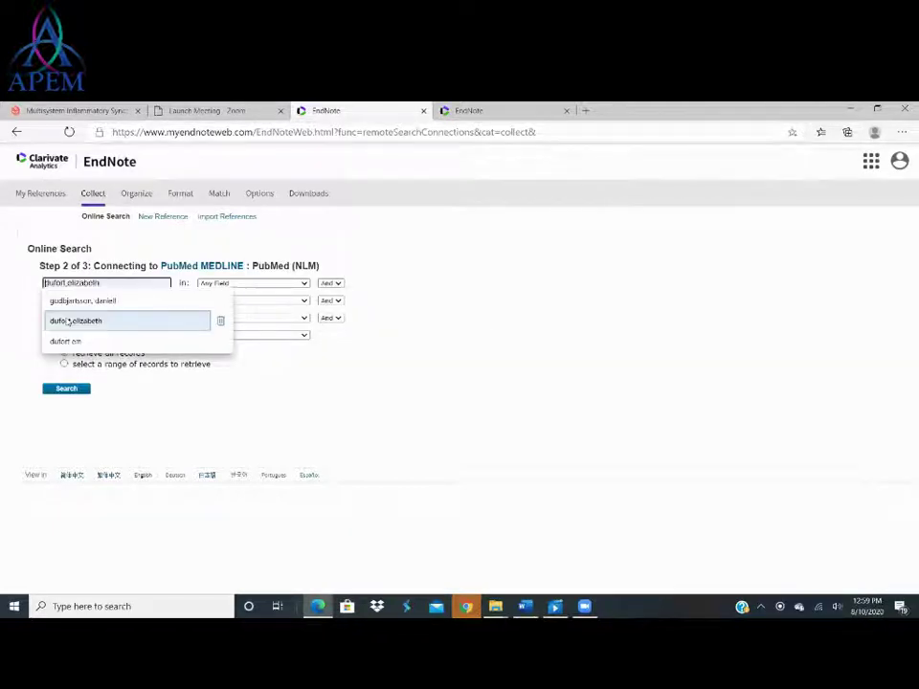
left_click(69, 322)
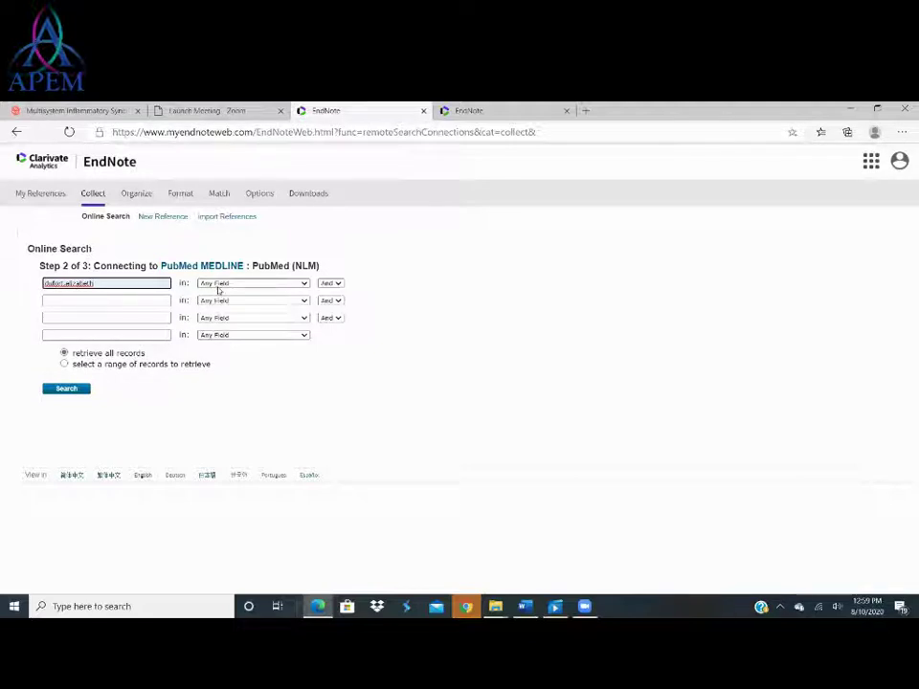
left_click(304, 285)
left_click(248, 319)
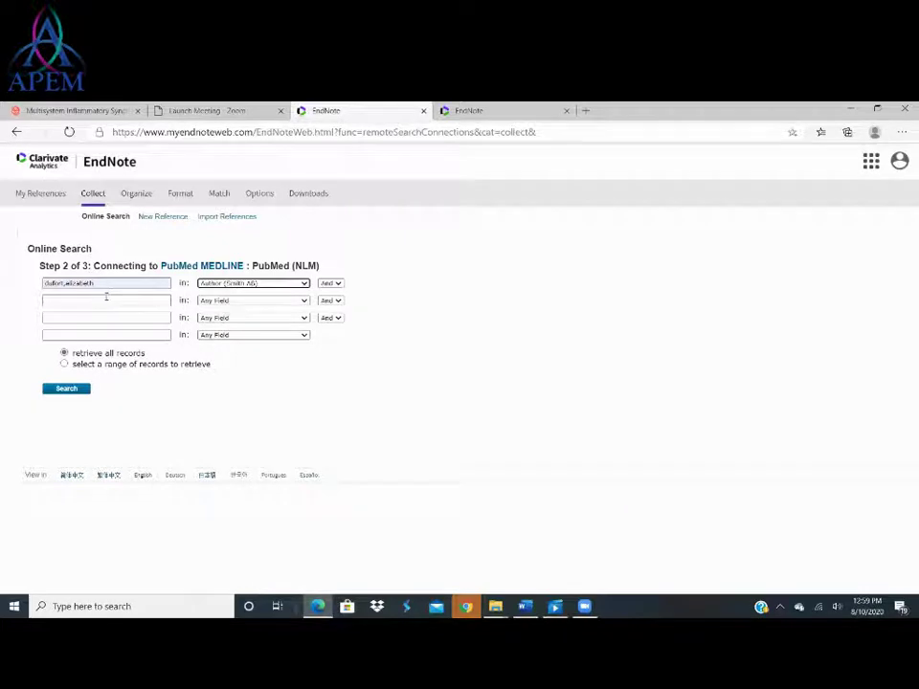
left_click(303, 302)
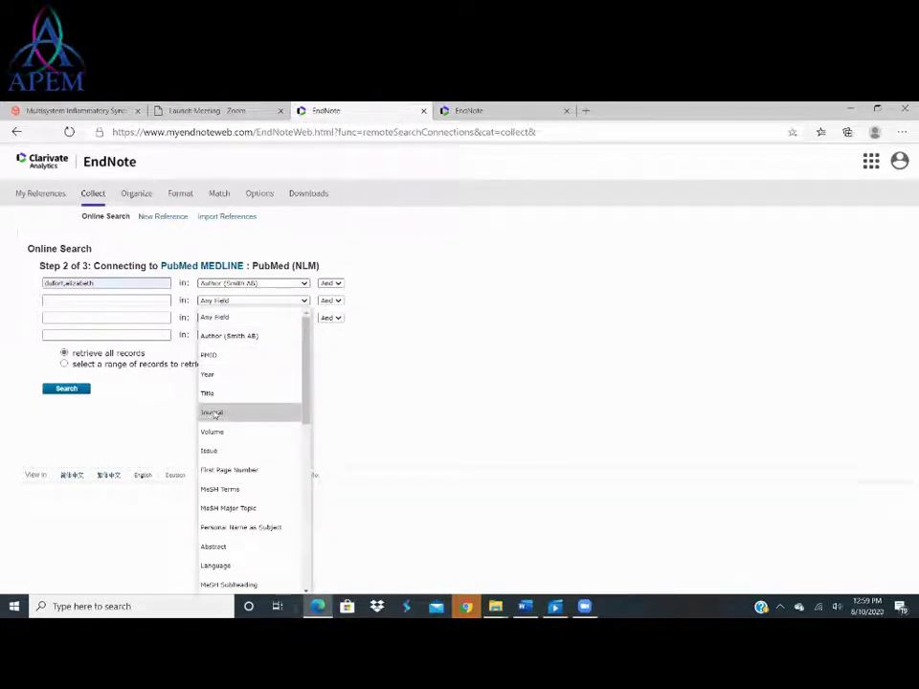
left_click(377, 265)
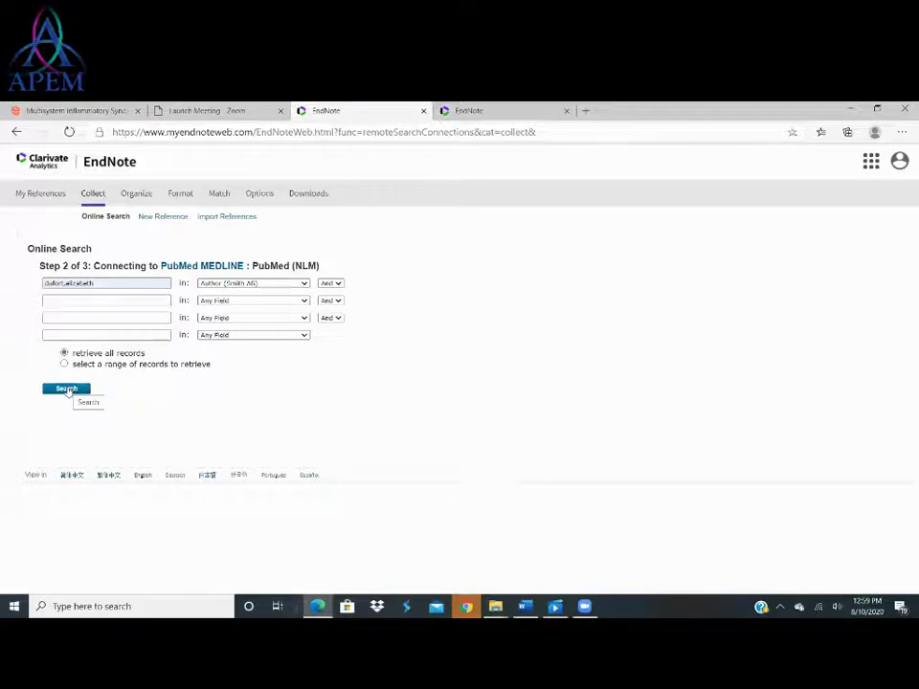
left_click(66, 388)
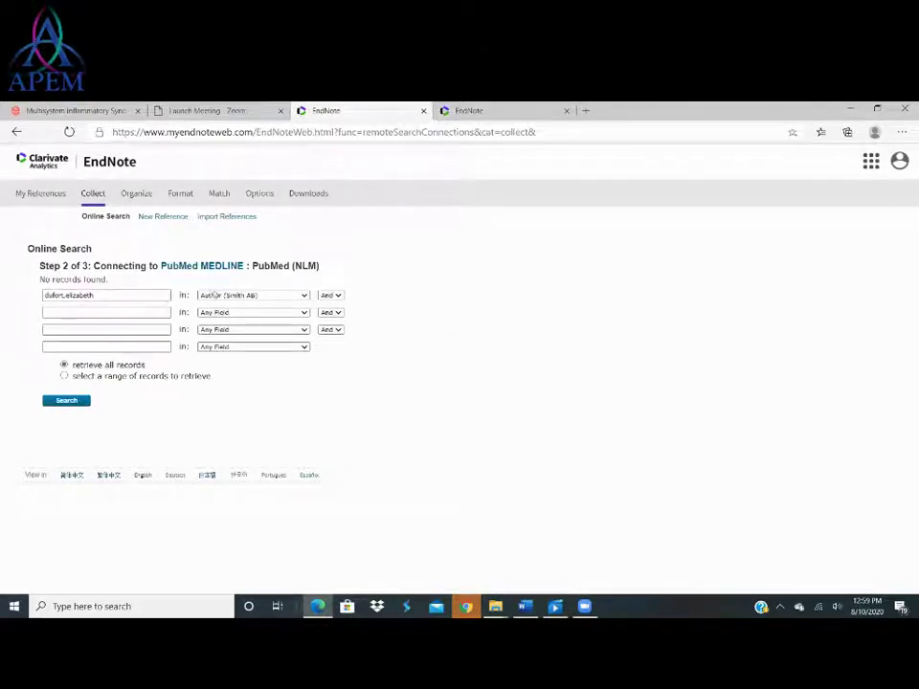
Check the NEJM article's publication date and add 2020 as a Year criterion to the PubMed search
left_click(51, 113)
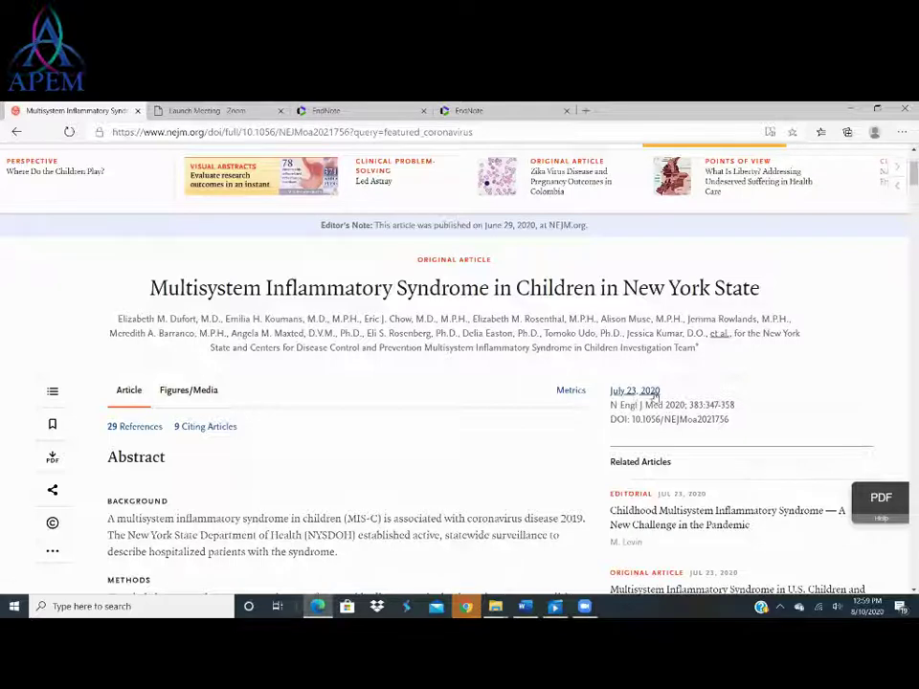
left_click(347, 113)
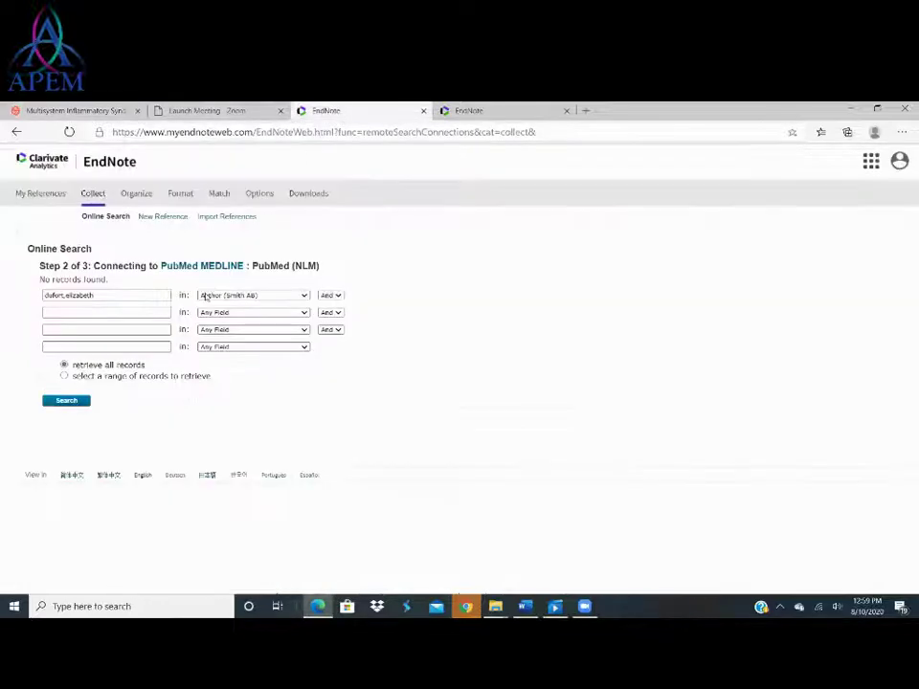
left_click(304, 313)
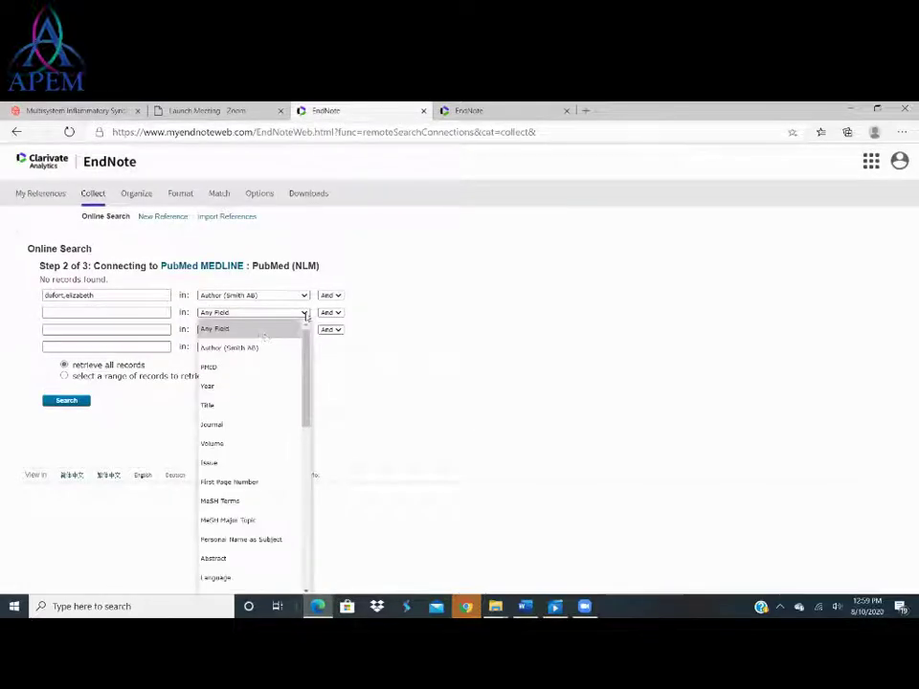
left_click(218, 386)
left_click(69, 312)
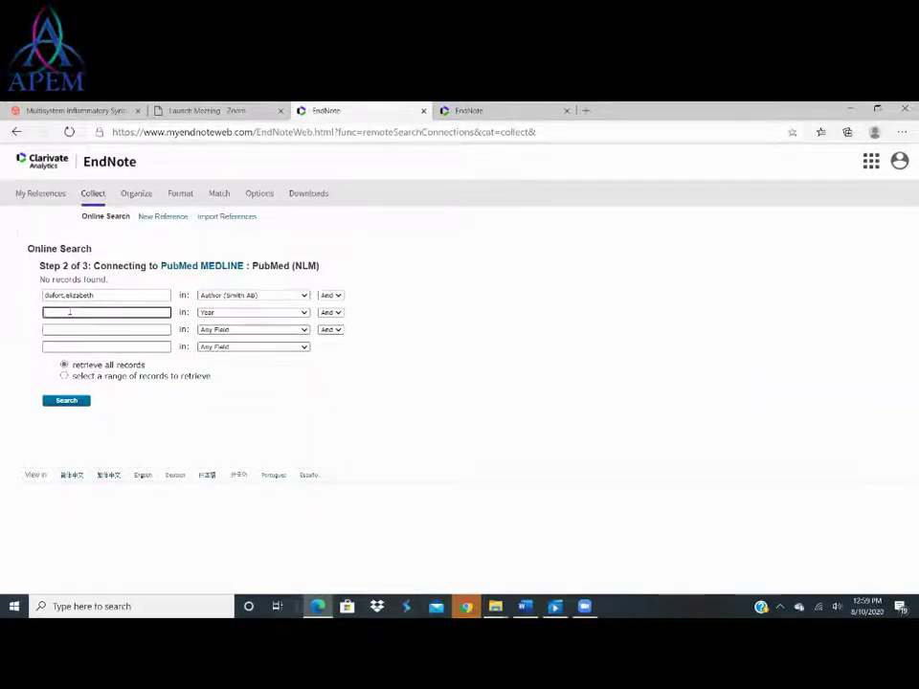
type("2020")
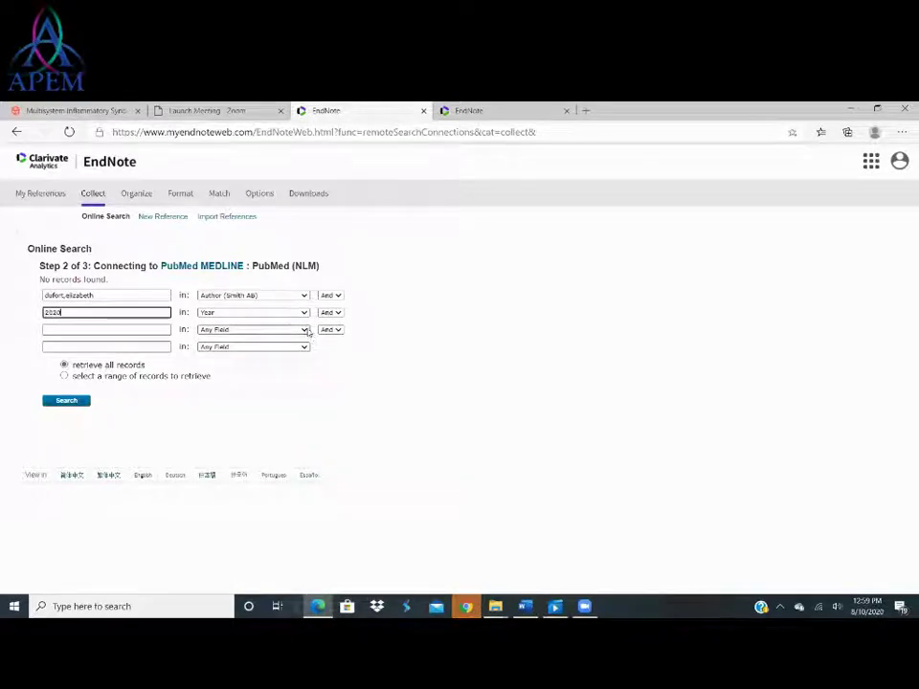
Add new england journal of medicine as a Journal criterion in the third row of the search
left_click(304, 329)
left_click(212, 442)
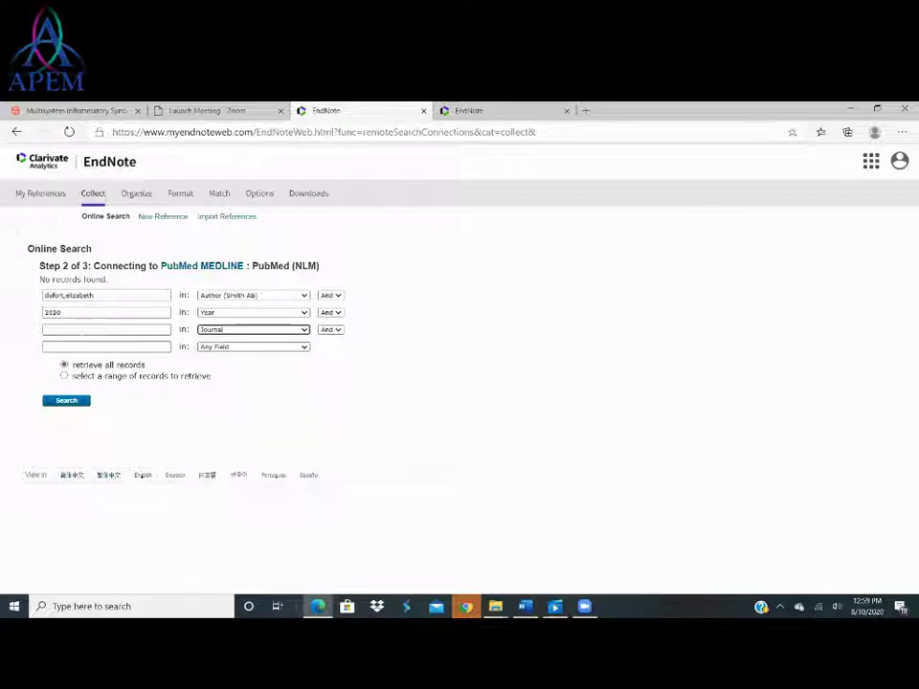
left_click(84, 326)
type("new")
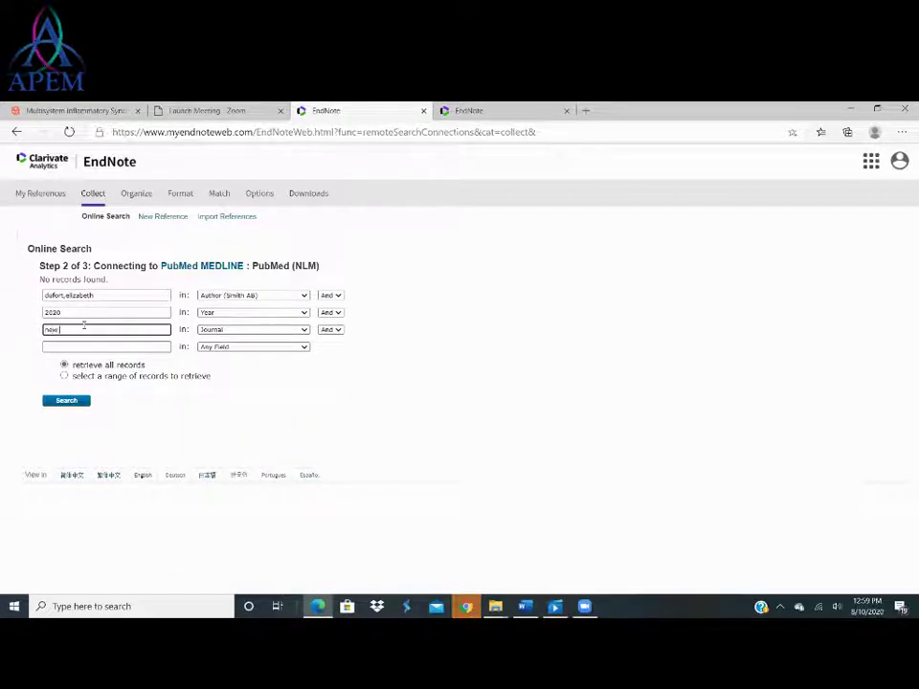
type(" england journal of medicine")
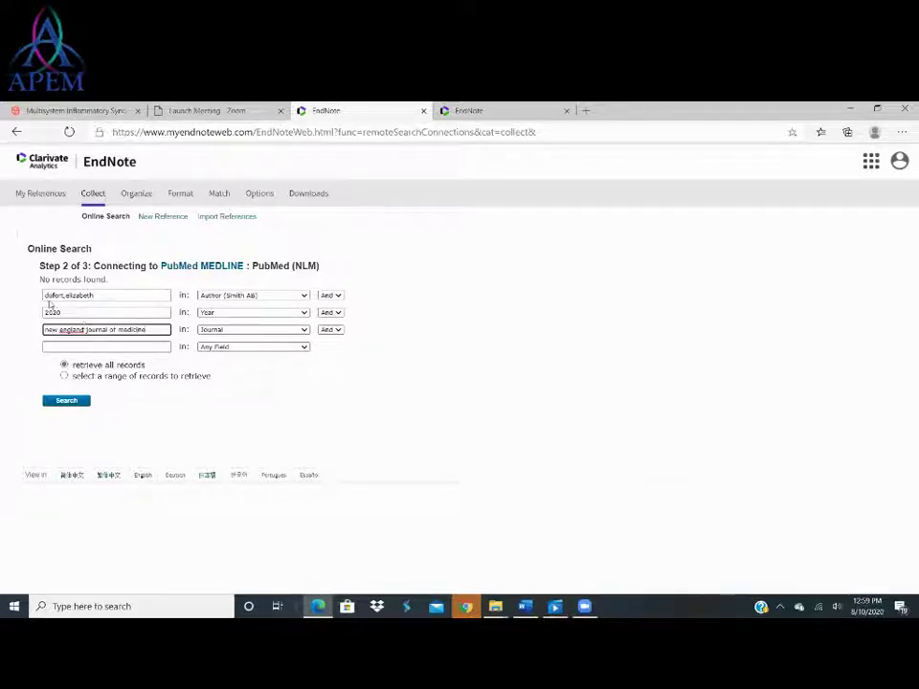
Shorten the Author criterion to the first author's surname only and rerun the PubMed search with the year and journal criteria
triple_click(110, 295)
key("BackSpace")
key("BackSpace")
key("BackSpace")
key("BackSpace")
key("BackSpace")
key("BackSpace")
key("BackSpace")
key("BackSpace")
key("BackSpace")
key("BackSpace")
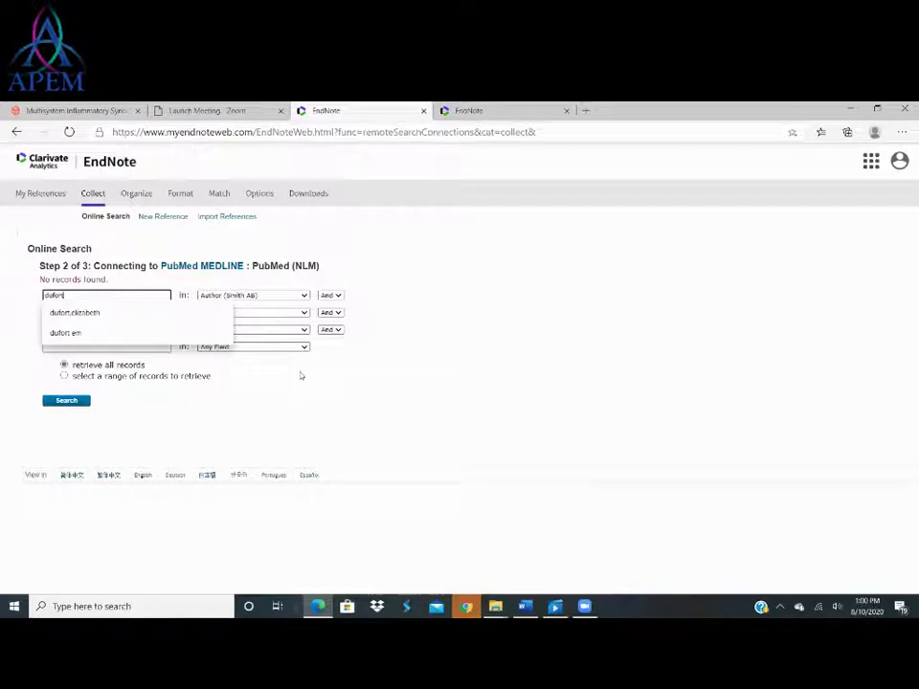
left_click(314, 408)
left_click(67, 401)
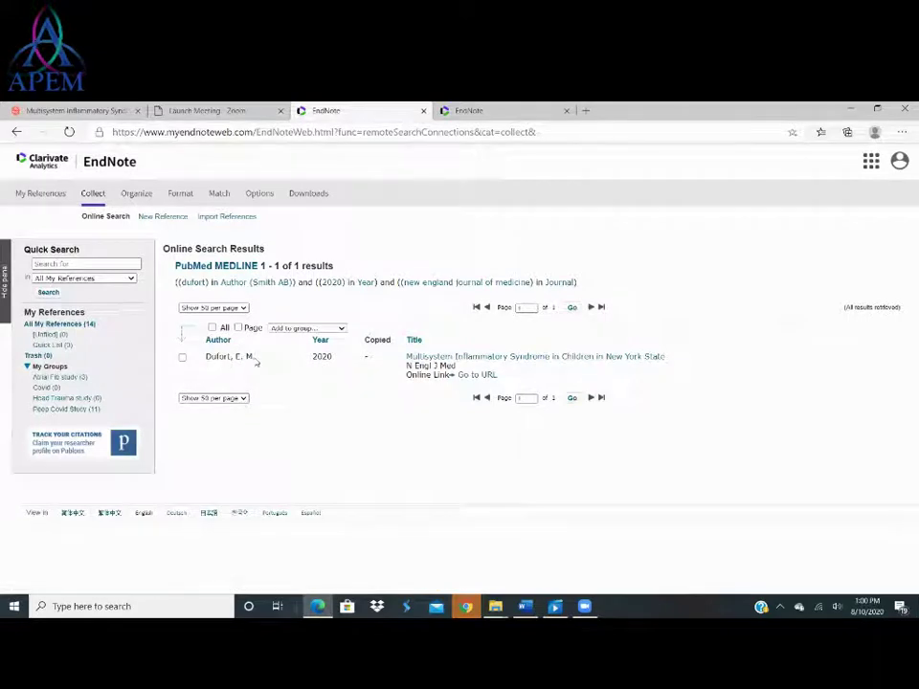
Check the found title against the NEJM article, add the reference to the Covid group, and open that group
left_click(443, 358)
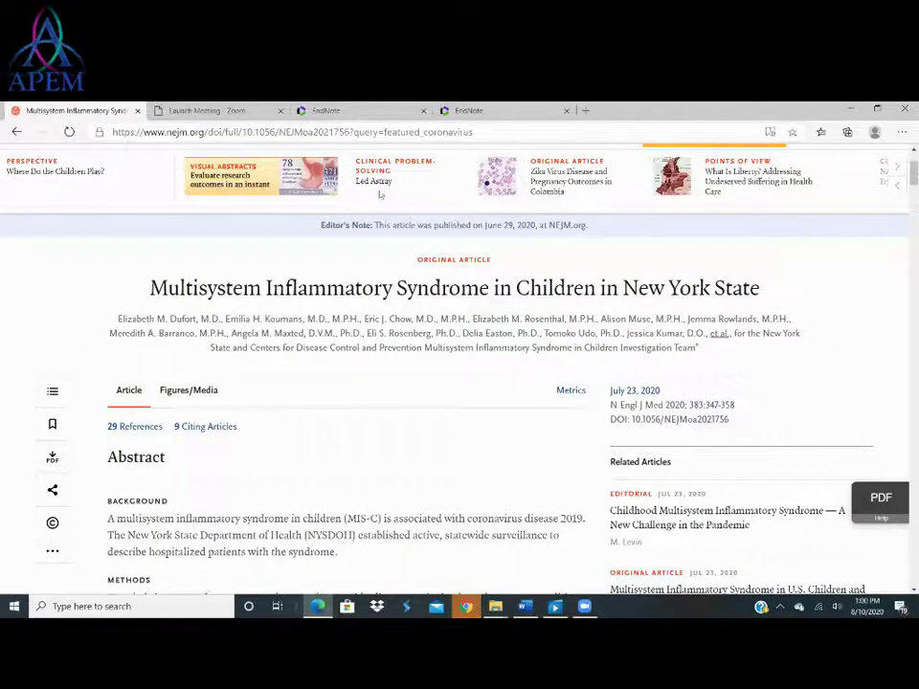
left_click(326, 110)
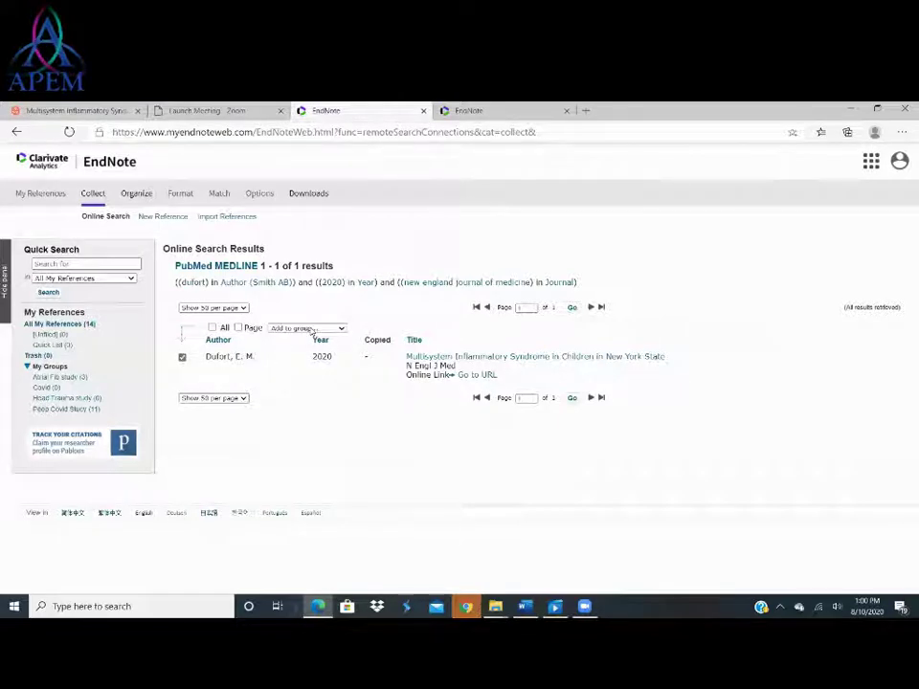
left_click(341, 329)
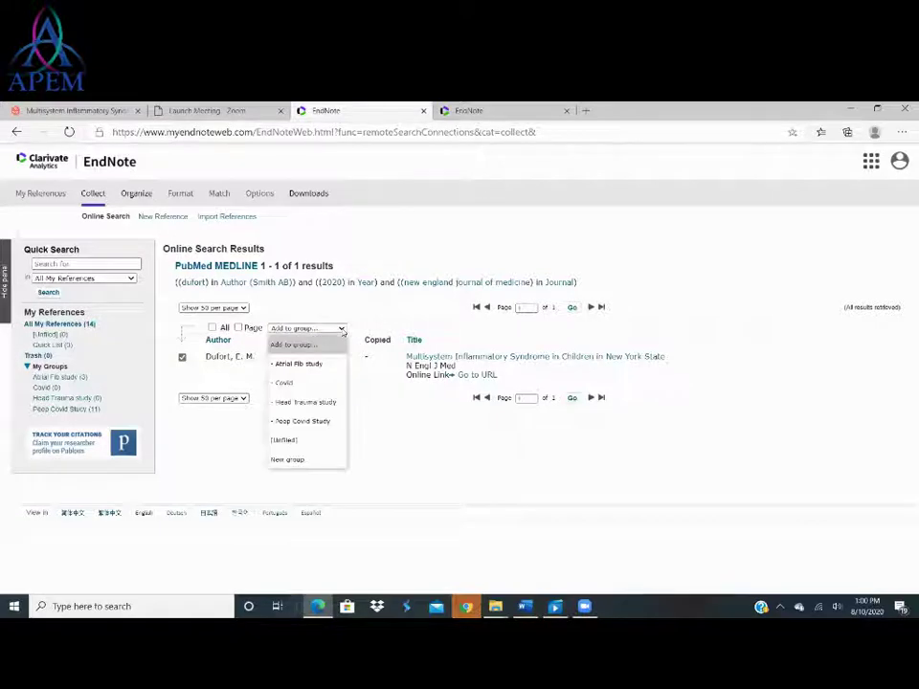
left_click(285, 383)
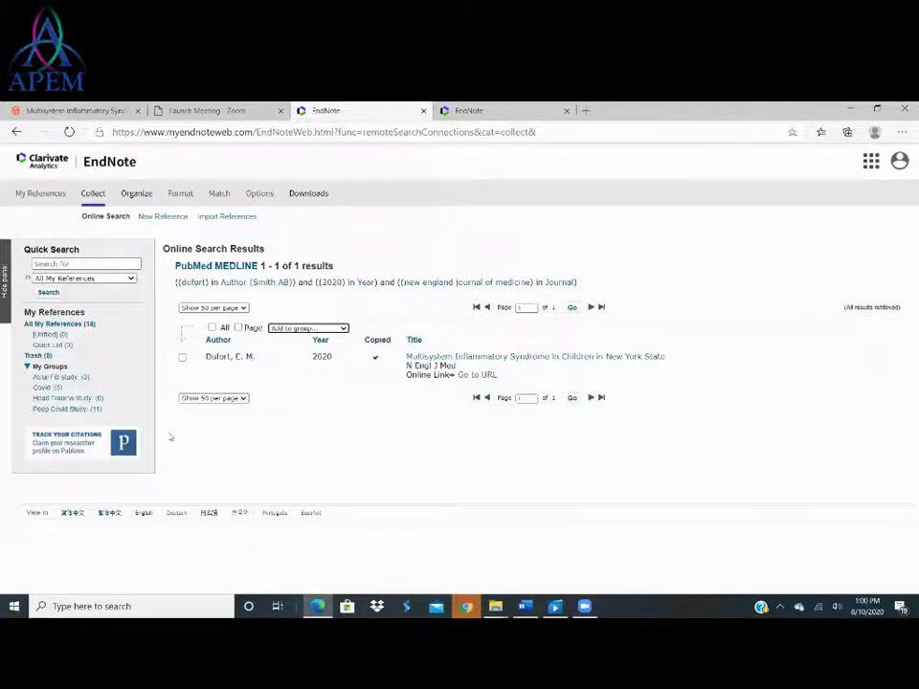
left_click(42, 387)
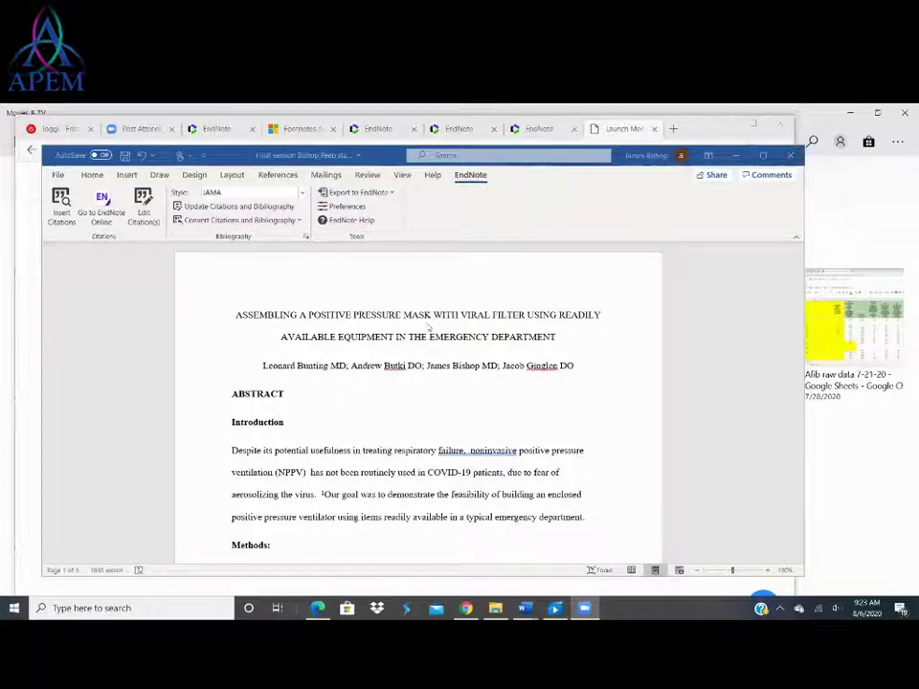
Go to EndNote Online from the Word manuscript and look through the references in the Peep Covid Study group
left_click(104, 216)
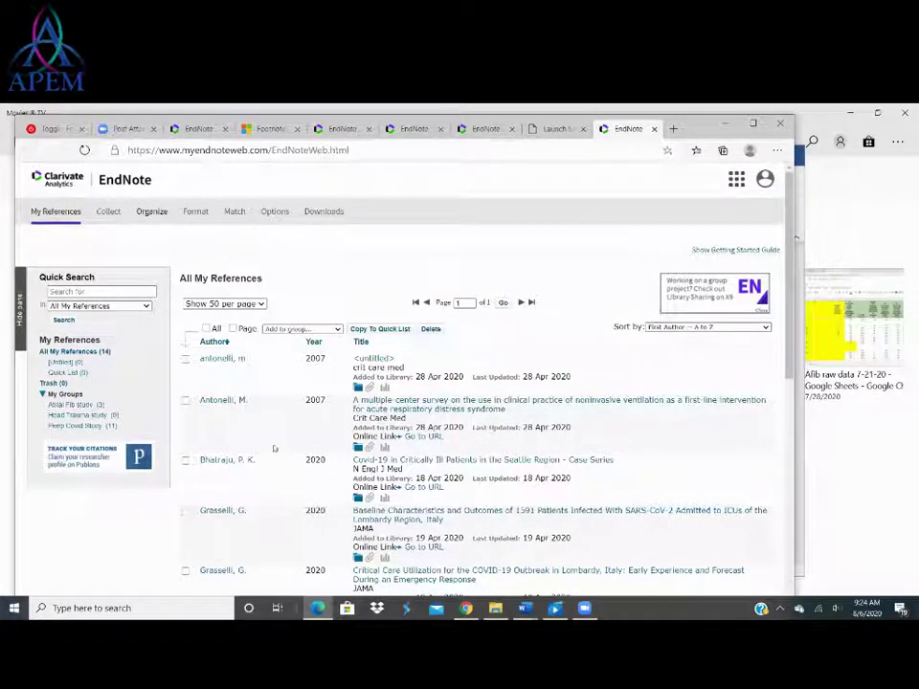
left_click(63, 426)
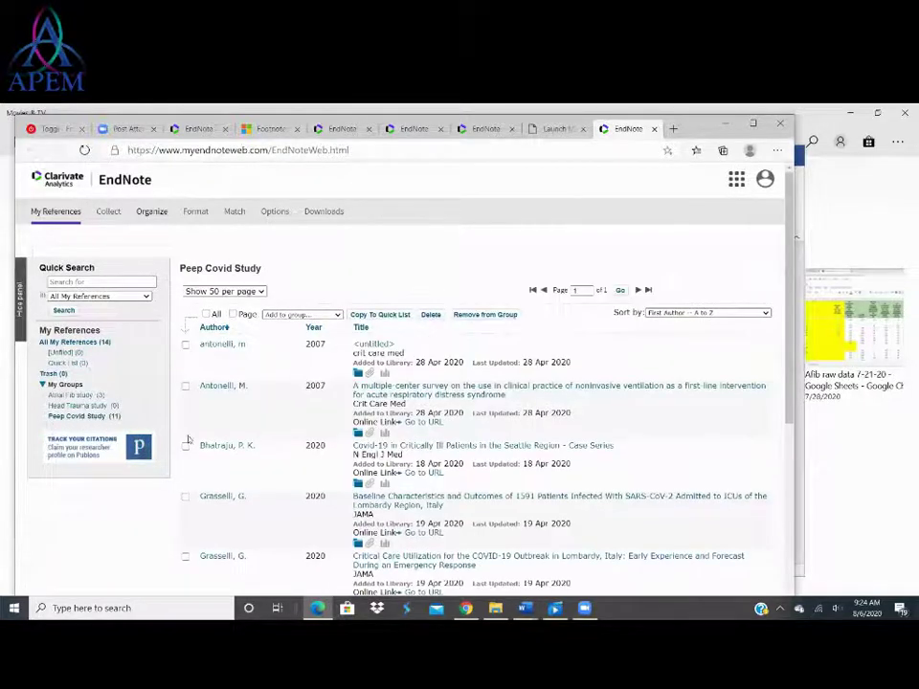
scroll(352, 434, "down", 5)
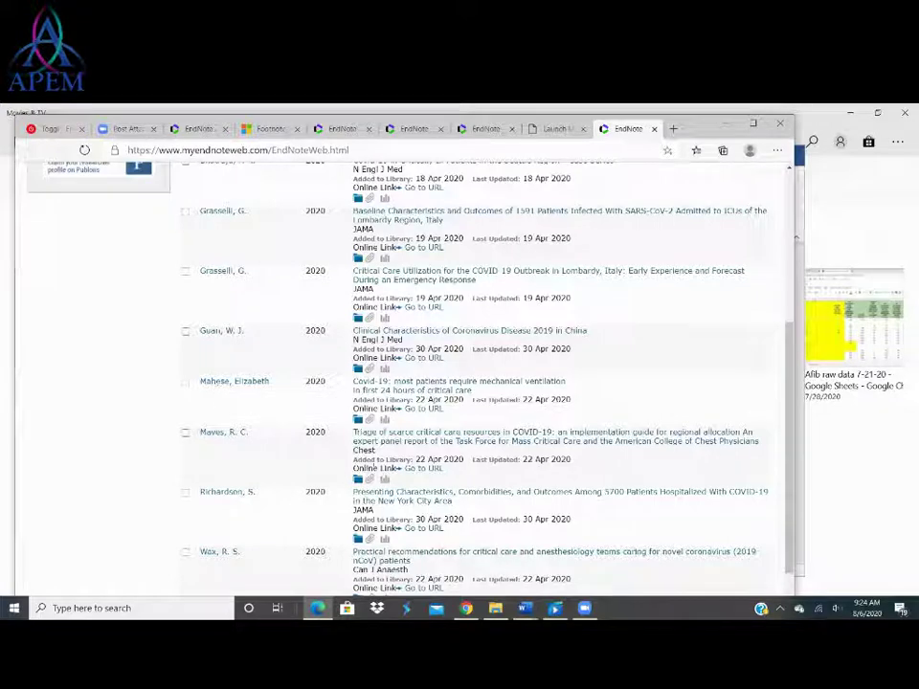
In the Peep study Word manuscript, insert the reference Covid-19: most patients require mechanical ventilation as a citation after the abstract's Conclusion
mouse_move(525, 608)
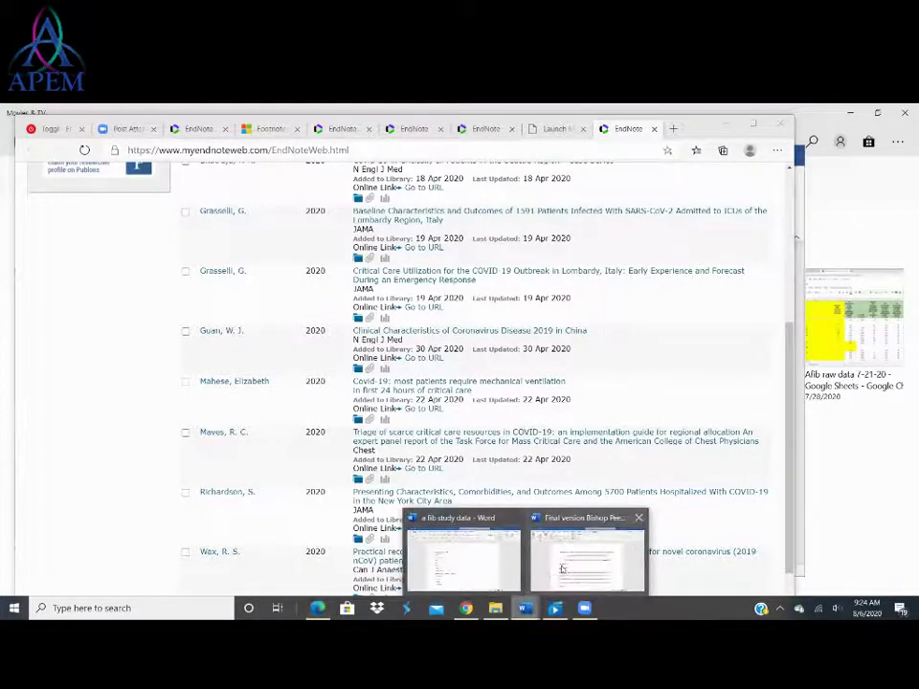
left_click(552, 551)
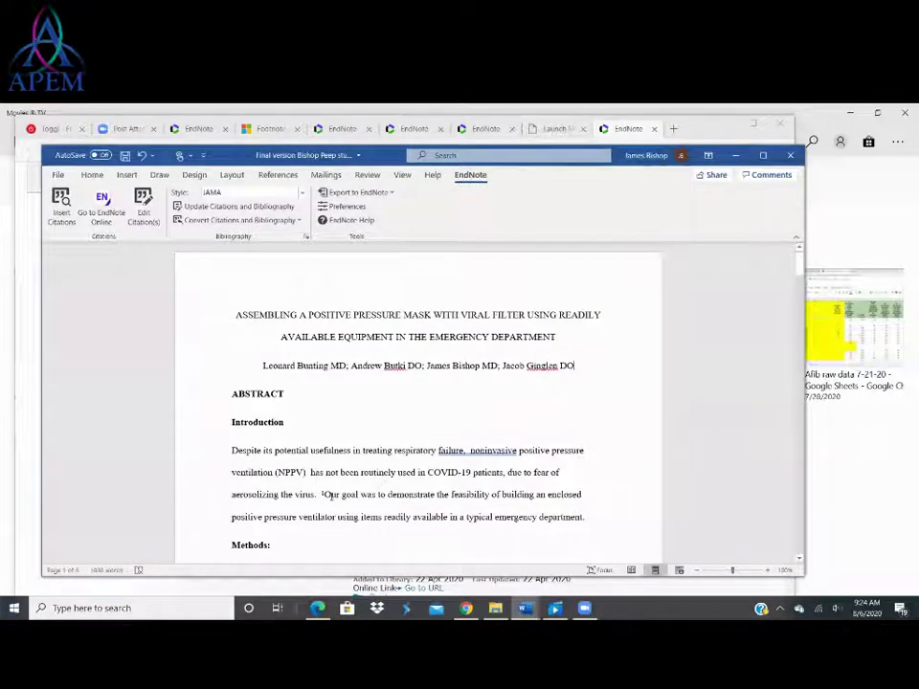
scroll(330, 495, "down", 4)
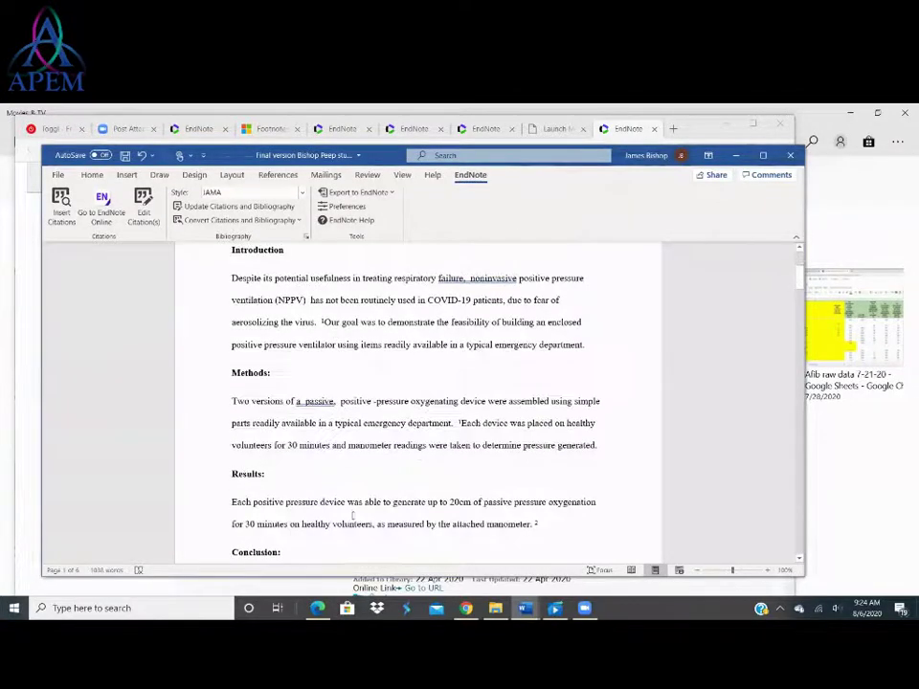
scroll(419, 457, "down", 3)
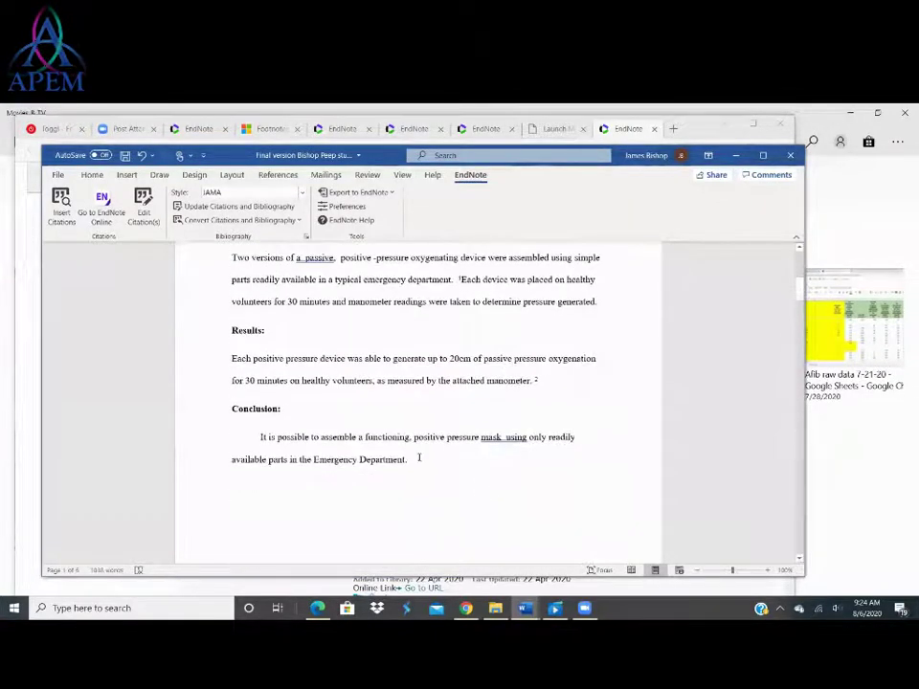
left_click(409, 460)
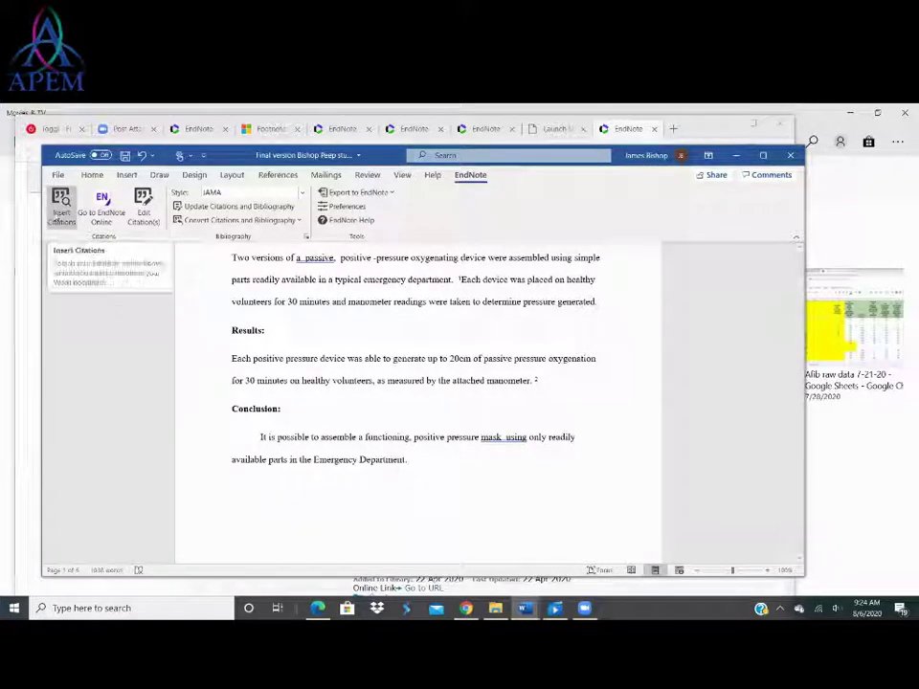
left_click(60, 211)
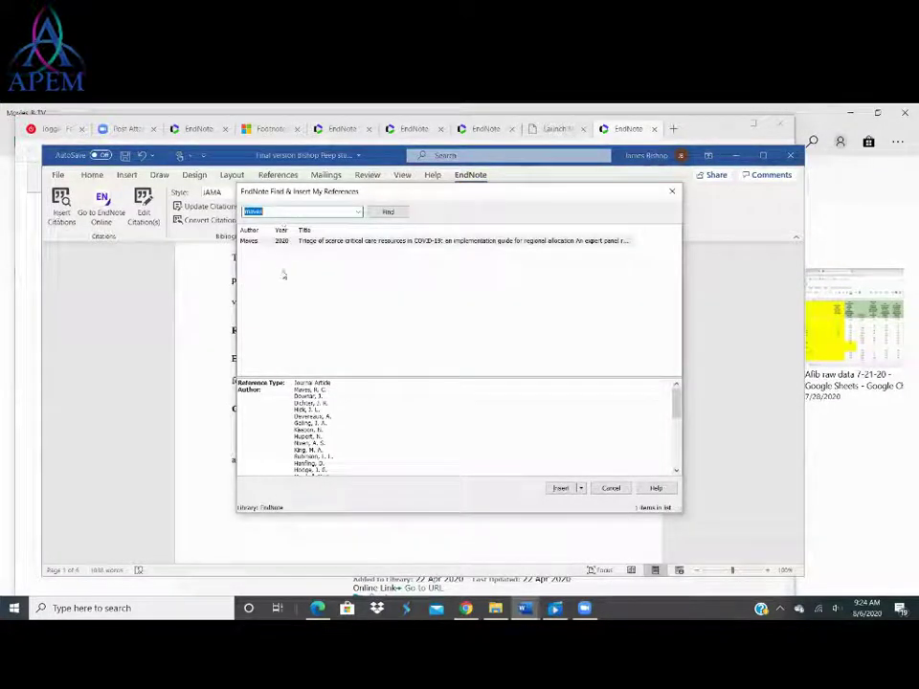
type("mahese")
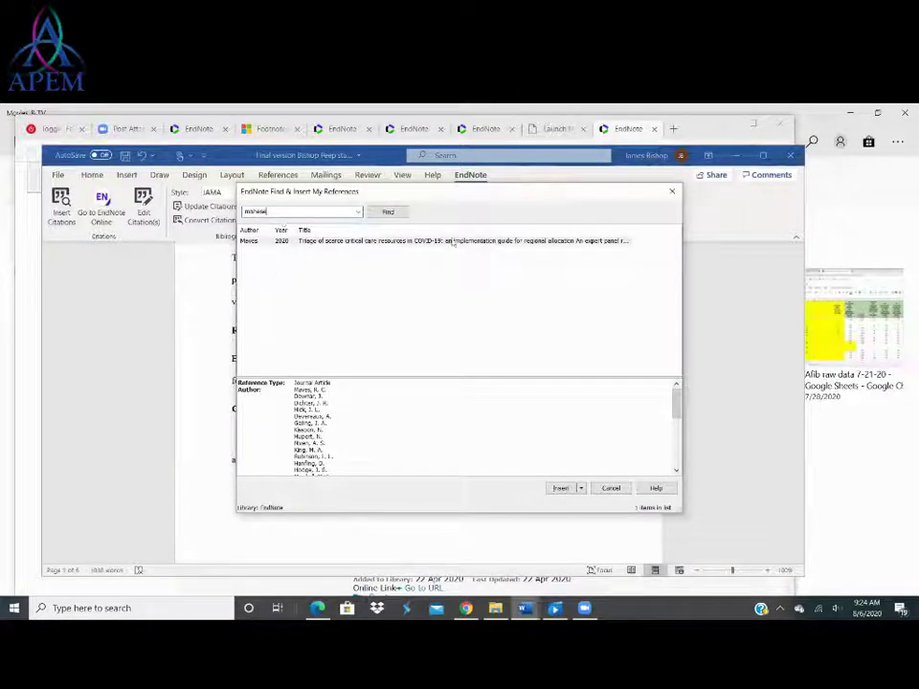
left_click(388, 212)
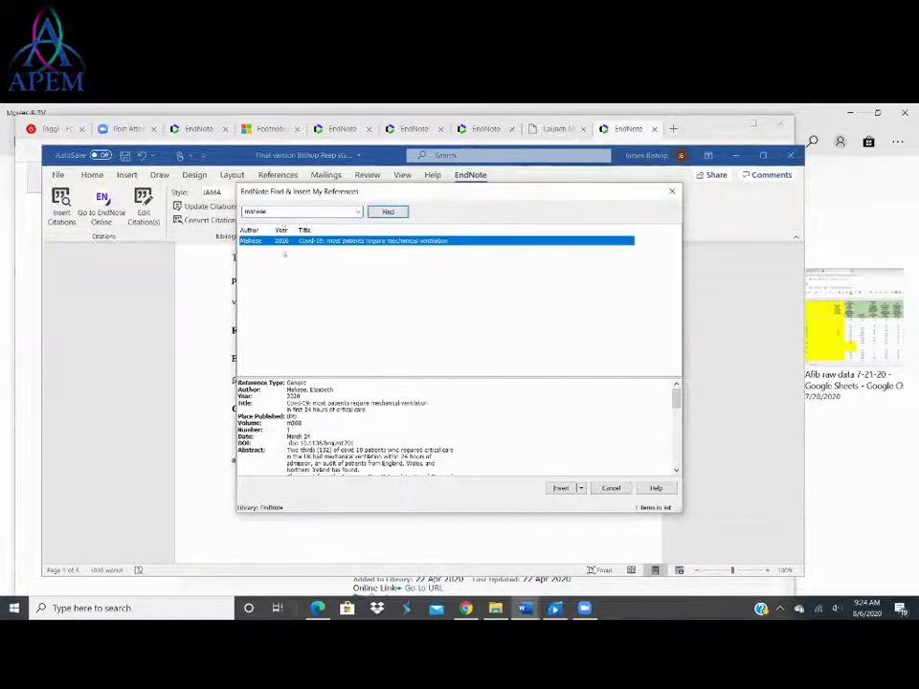
left_click(560, 489)
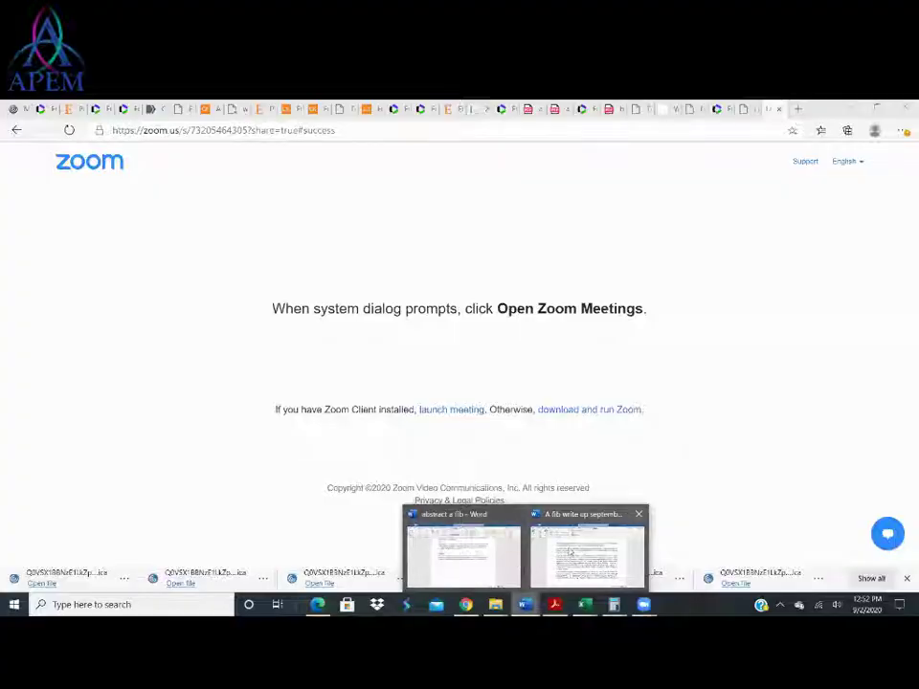
In the A fib write up september document, cite the 2016 weight-based versus standard dose diltiazem study after its first author's "et al" mention
left_click(587, 546)
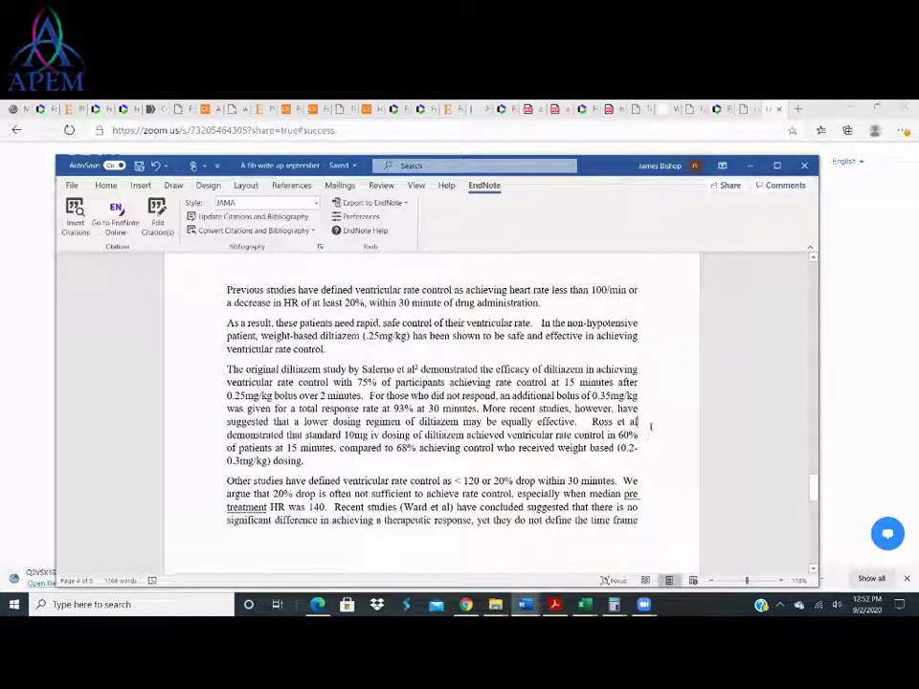
scroll(578, 422, "up", 2)
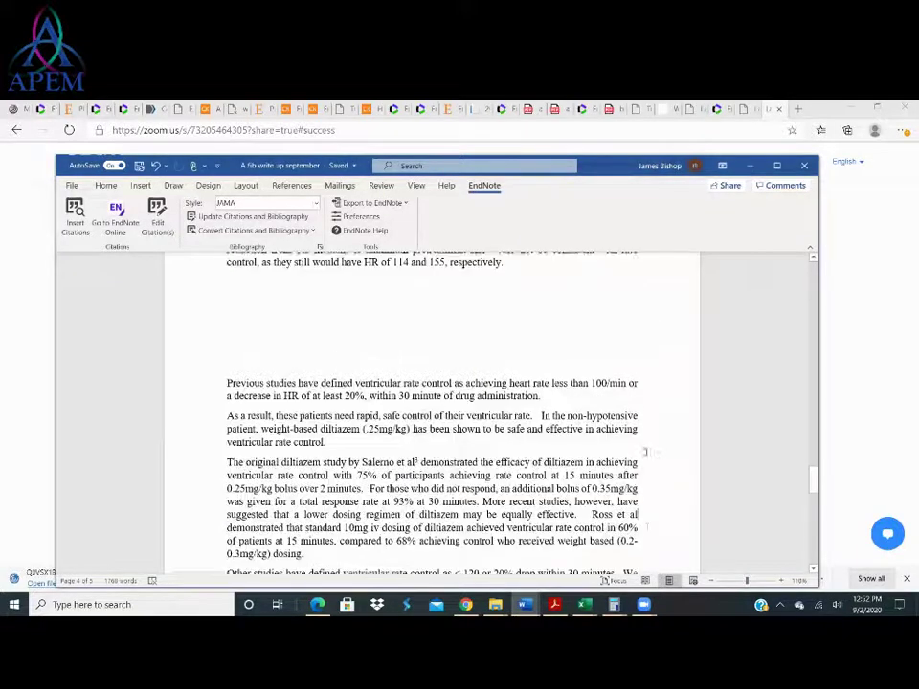
scroll(711, 419, "down", 2)
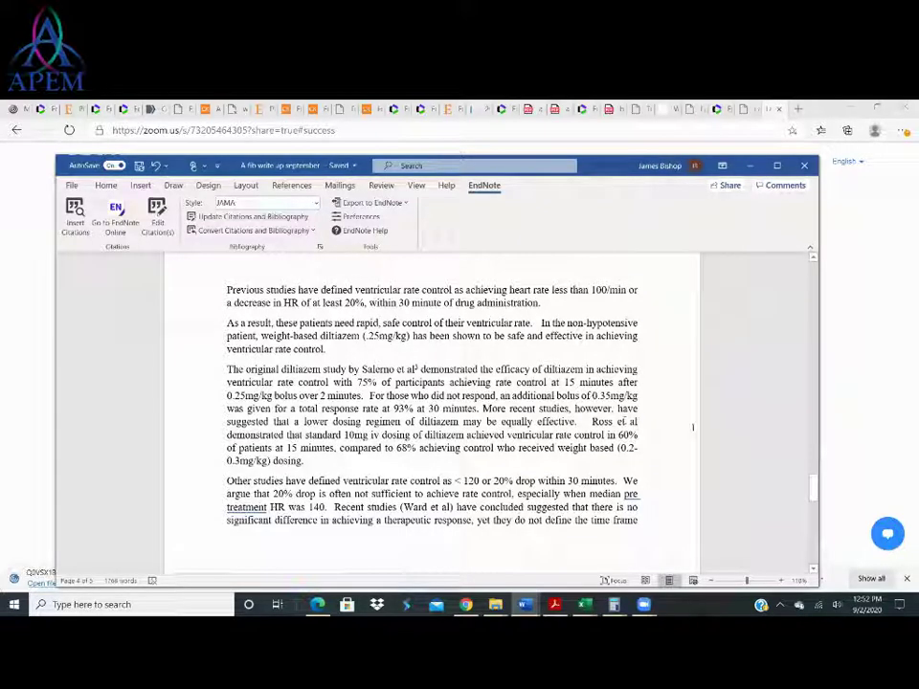
mouse_move(813, 488)
left_mouse_down()
mouse_move(812, 544)
mouse_move(813, 486)
left_mouse_up()
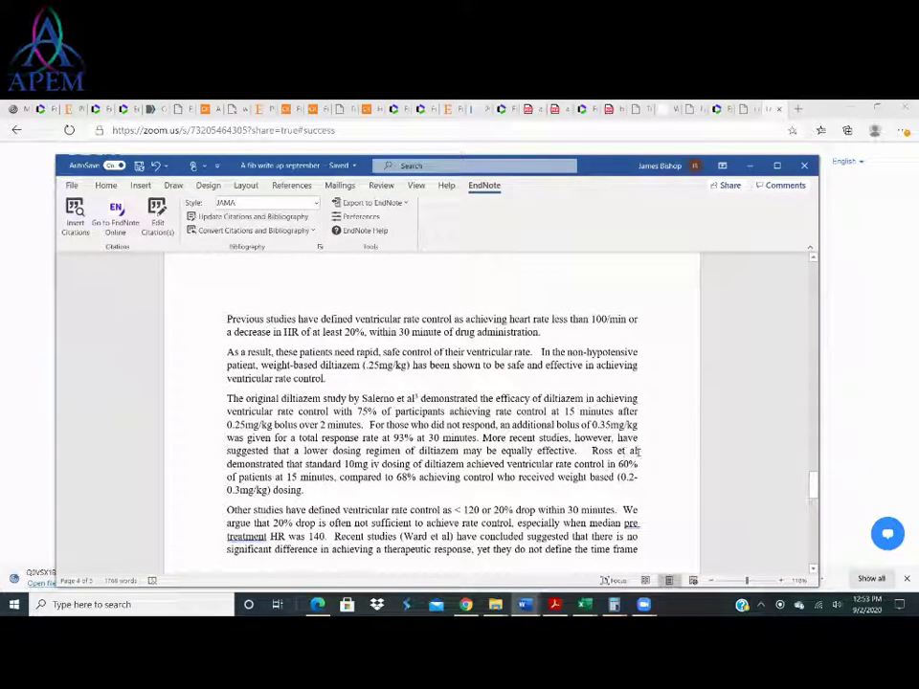
left_click(74, 214)
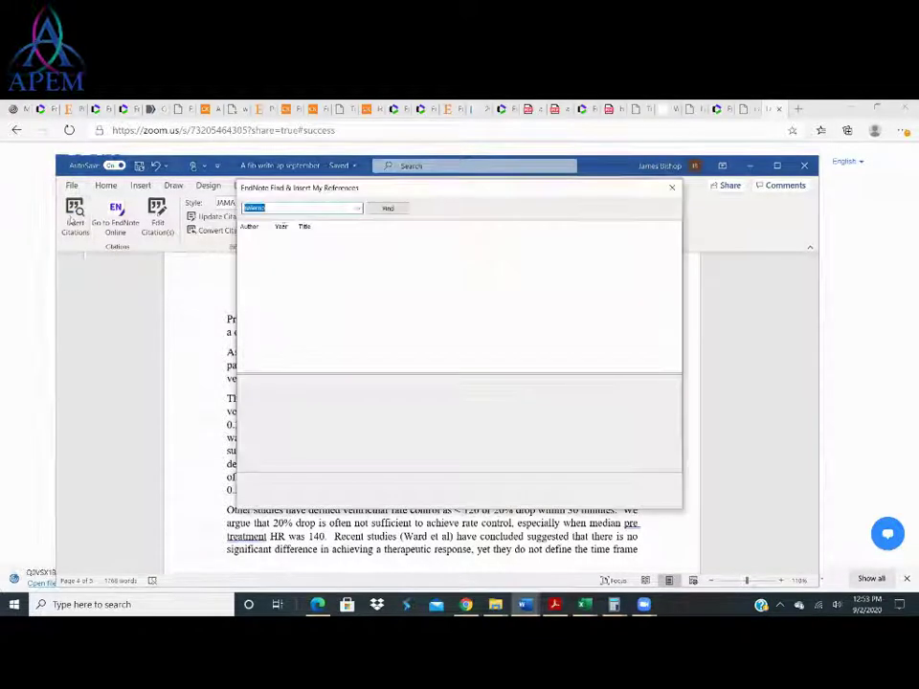
type("ra")
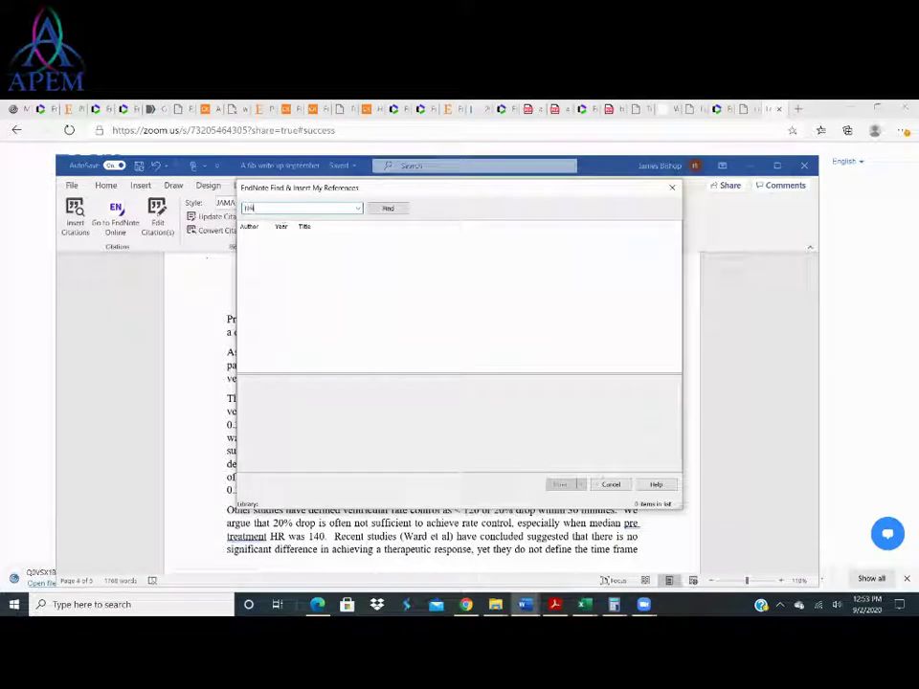
key("Return")
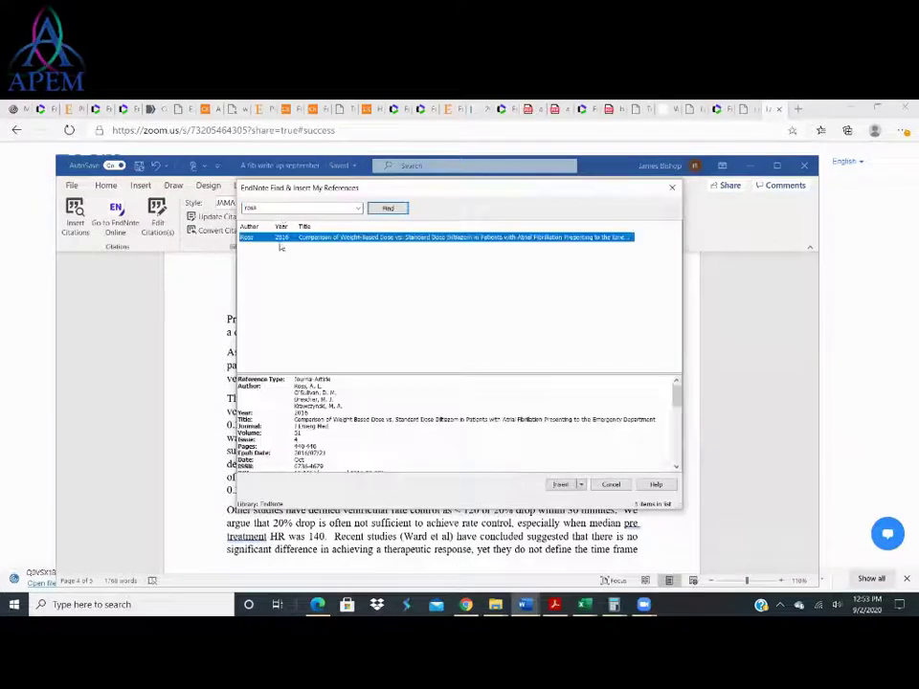
left_click(561, 485)
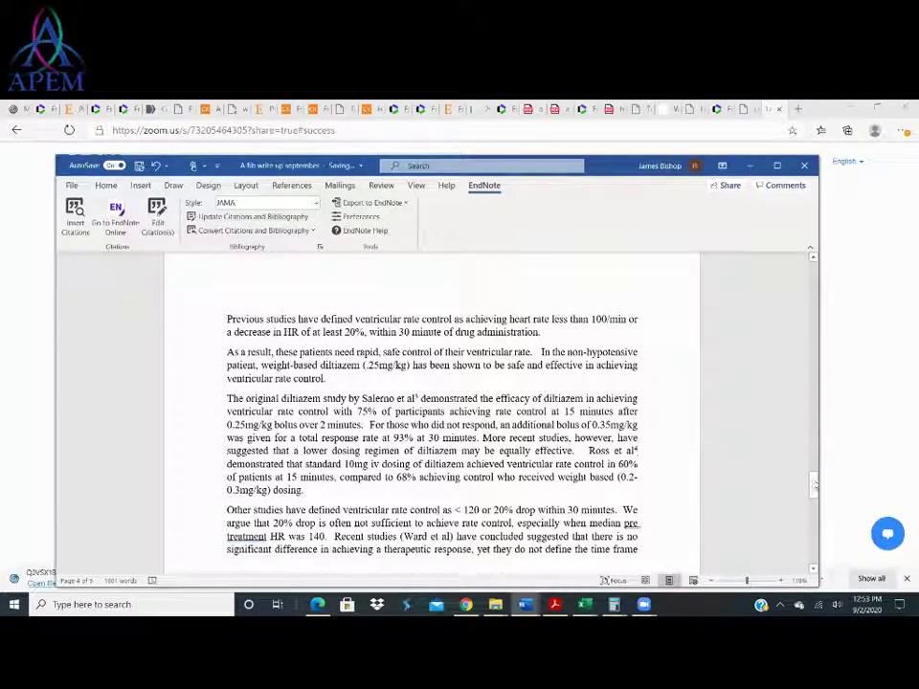
Review the numbered reference list at the end of the manuscript against the in-text citations in the Discussion
left_click_drag(813, 485, 809, 527)
left_click(260, 485)
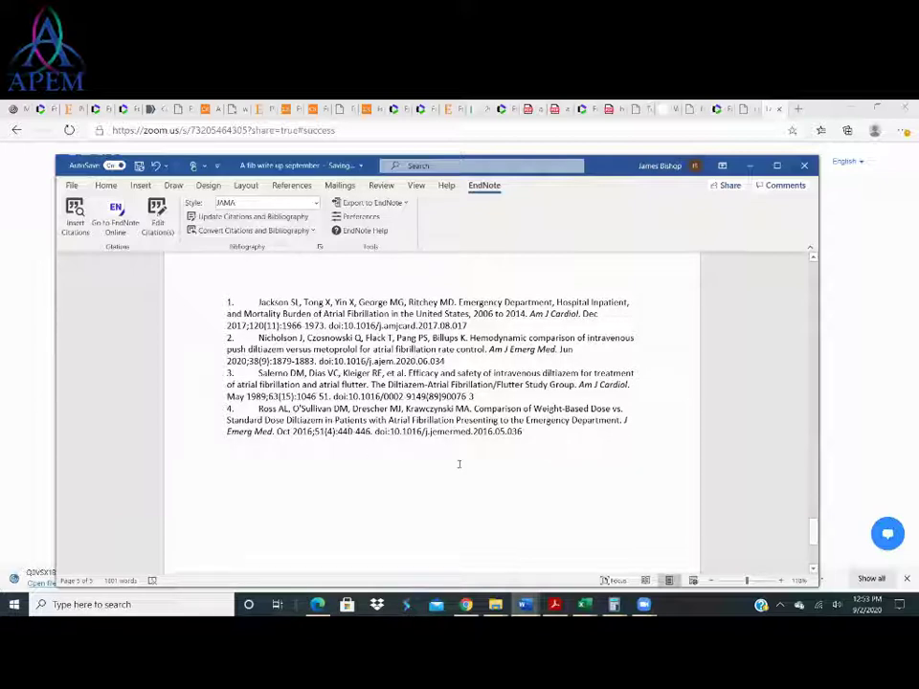
scroll(459, 464, "up", 3)
scroll(497, 478, "up", 15)
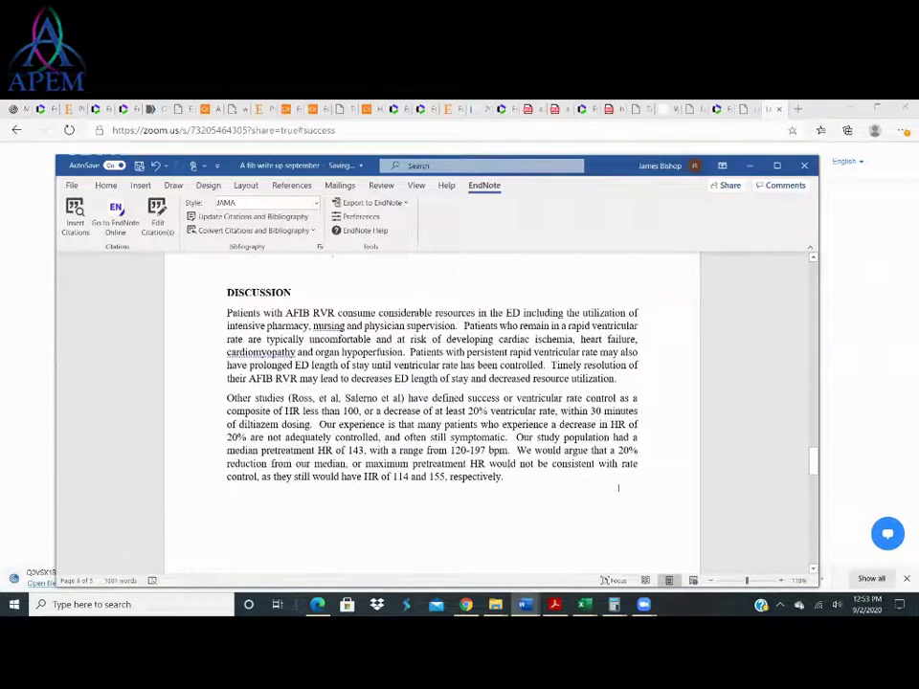
scroll(619, 488, "up", 3)
scroll(574, 474, "down", 3)
left_click_drag(813, 461, 823, 407)
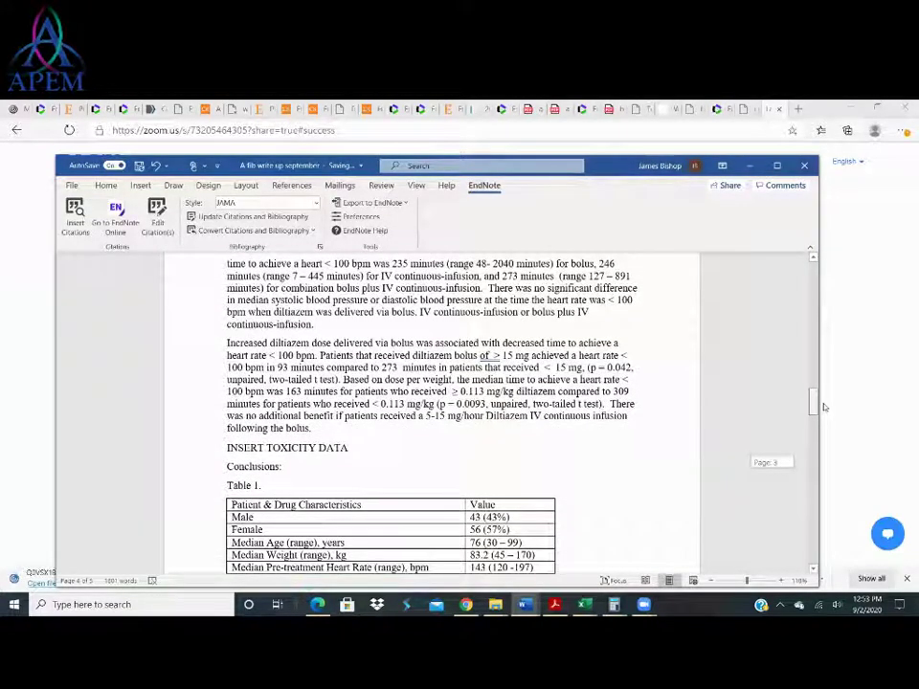
left_click_drag(823, 407, 829, 532)
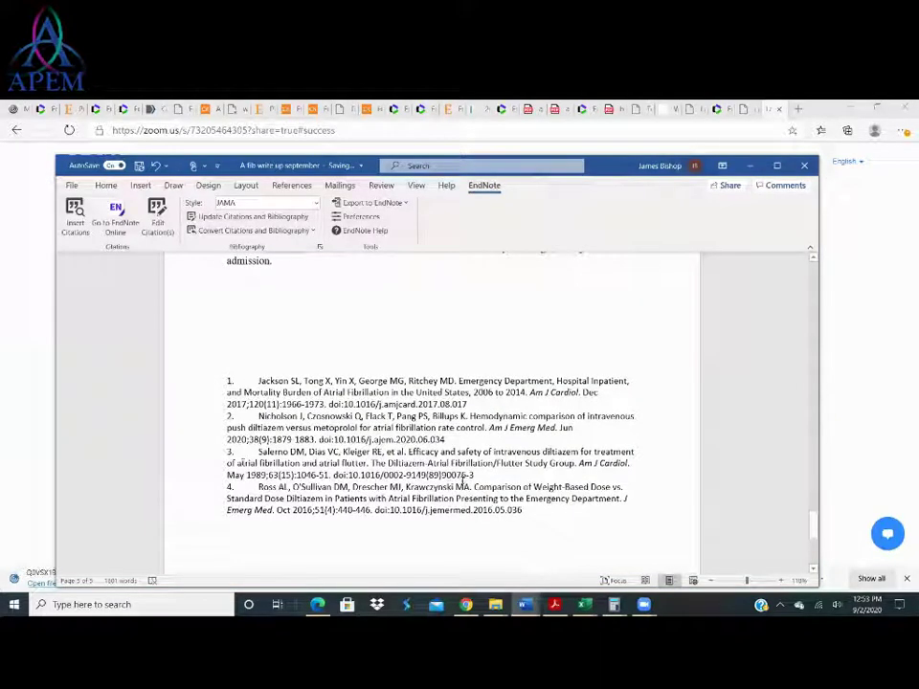
Update the manuscript's citations and bibliography in the JAMA style
left_click_drag(813, 525, 819, 348)
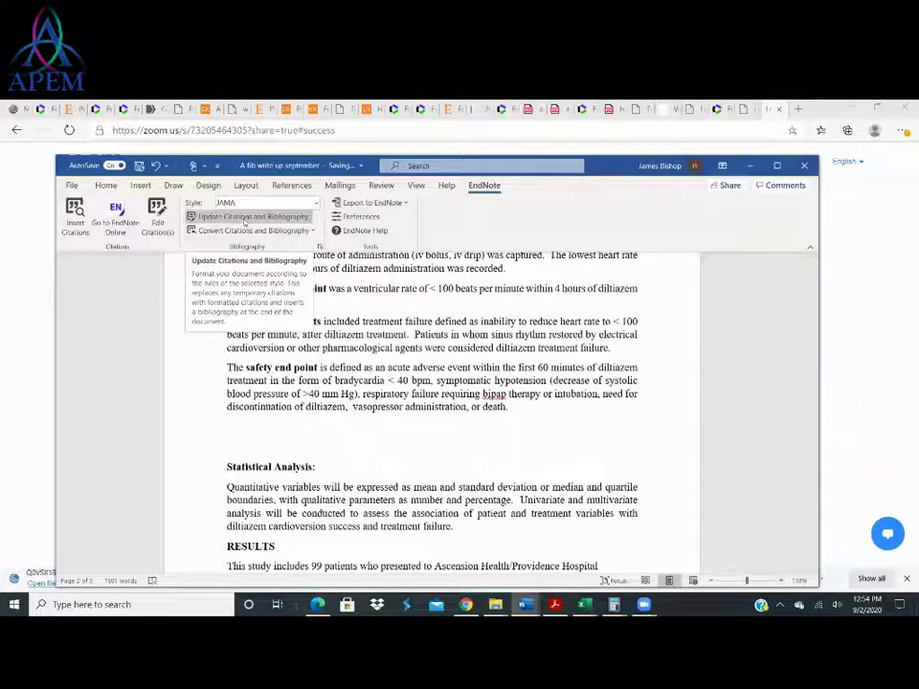
left_click(244, 221)
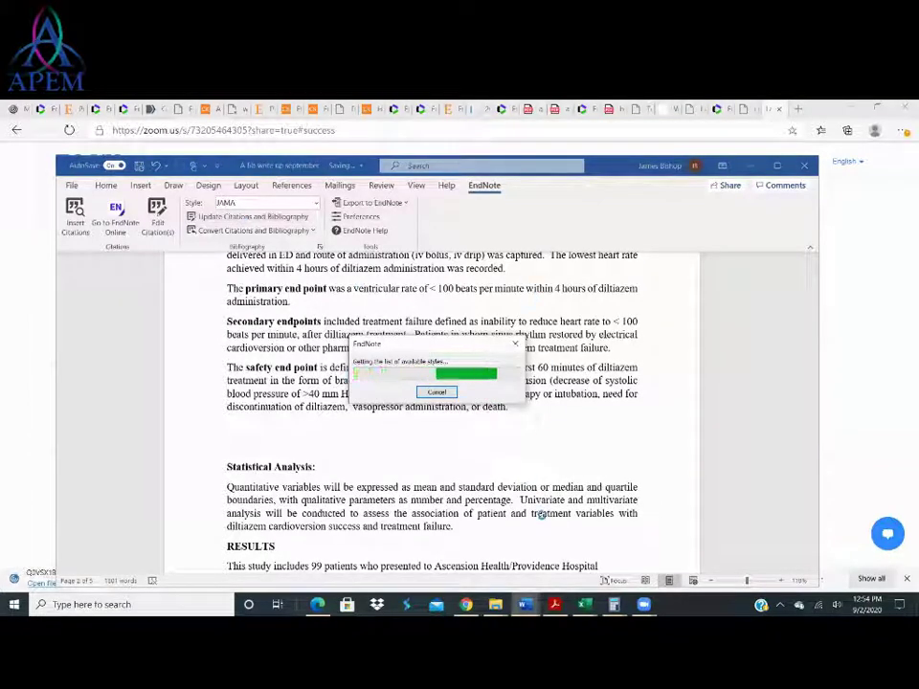